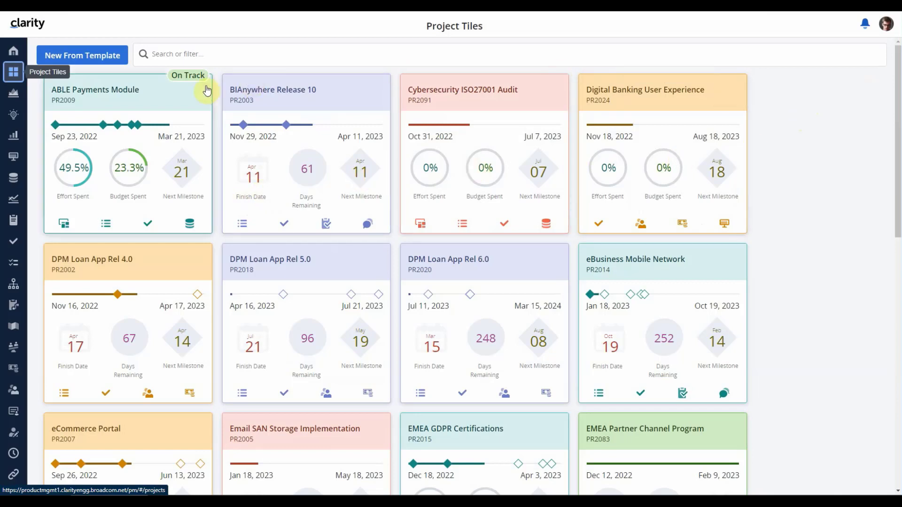
- Open the projects board, then collapse and re-expand the Accelerate Growth and Business to Bank Engagement Strategy columns
click(17, 95)
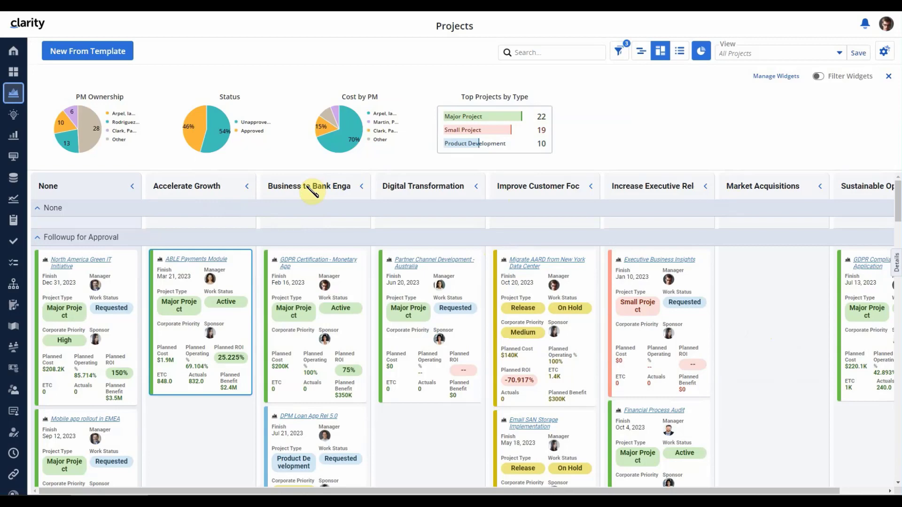
click(247, 186)
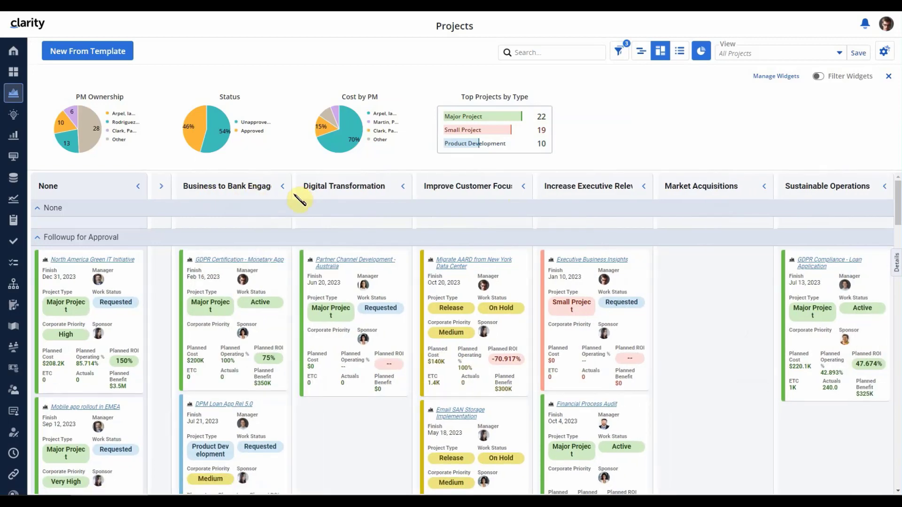
click(283, 188)
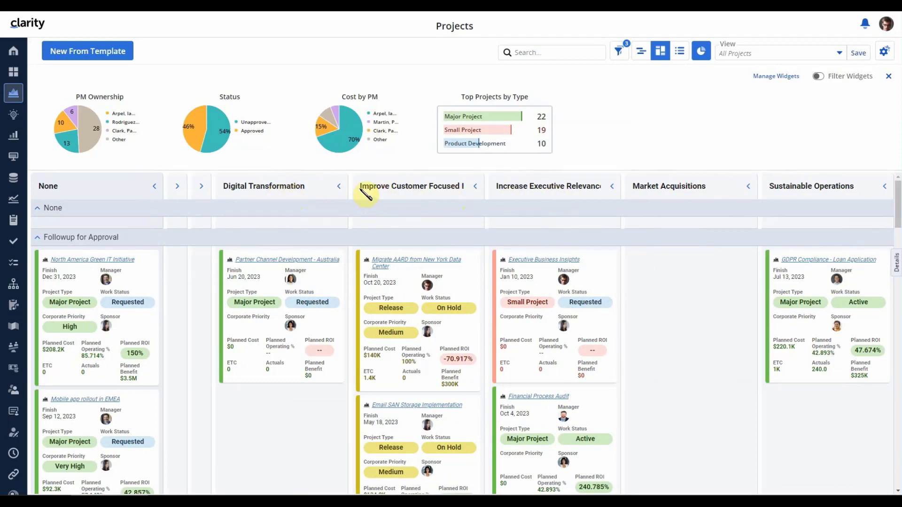
click(201, 186)
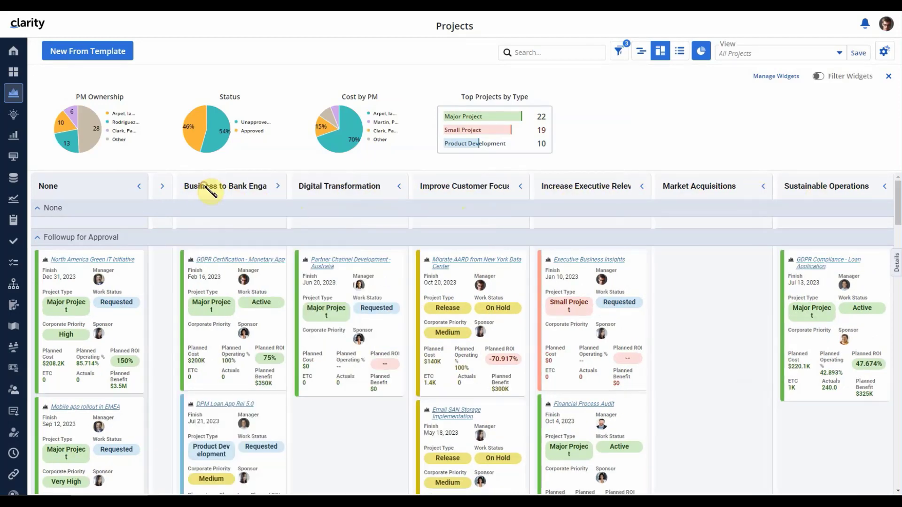
click(162, 187)
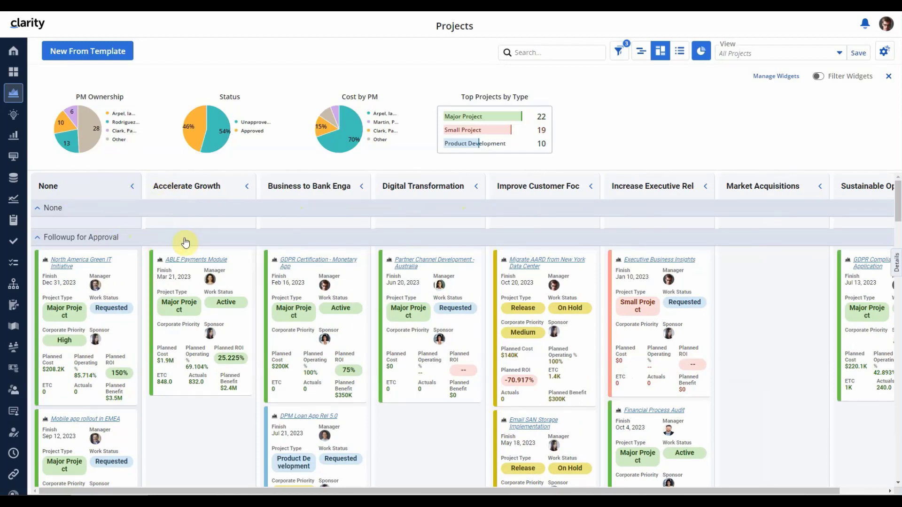
- Collapse the Followup for Approval, Gate Reviews Coming Up and Status Reports to Review swimlanes and look through the remaining ones
click(288, 235)
click(298, 259)
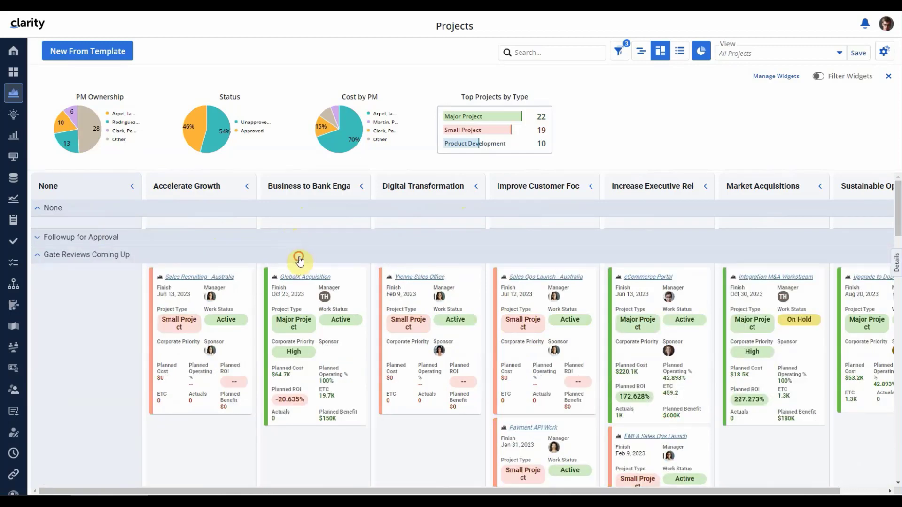
click(301, 273)
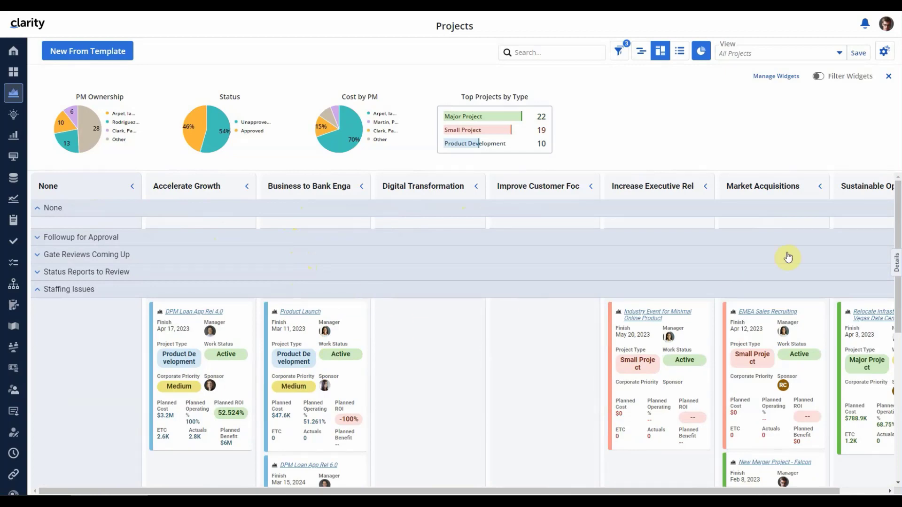
scroll(895, 217, down, 5)
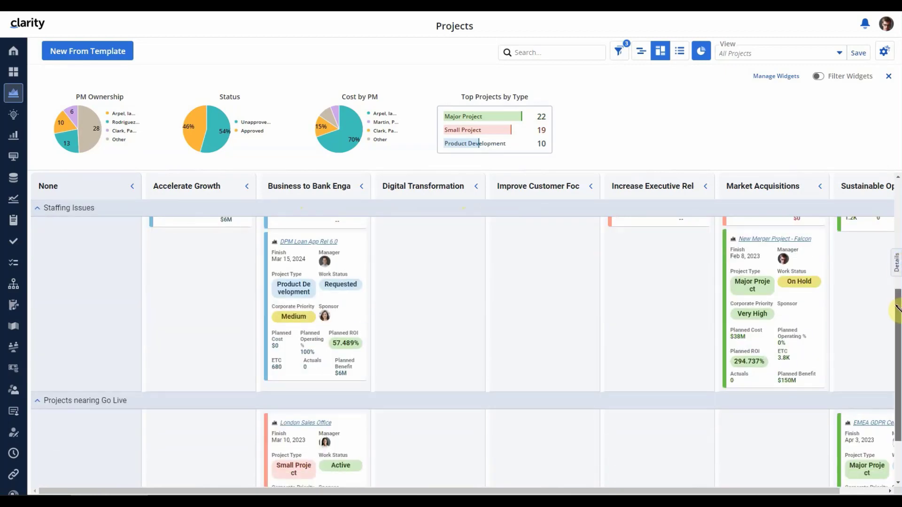
scroll(895, 217, up, 4)
scroll(895, 217, up, 1)
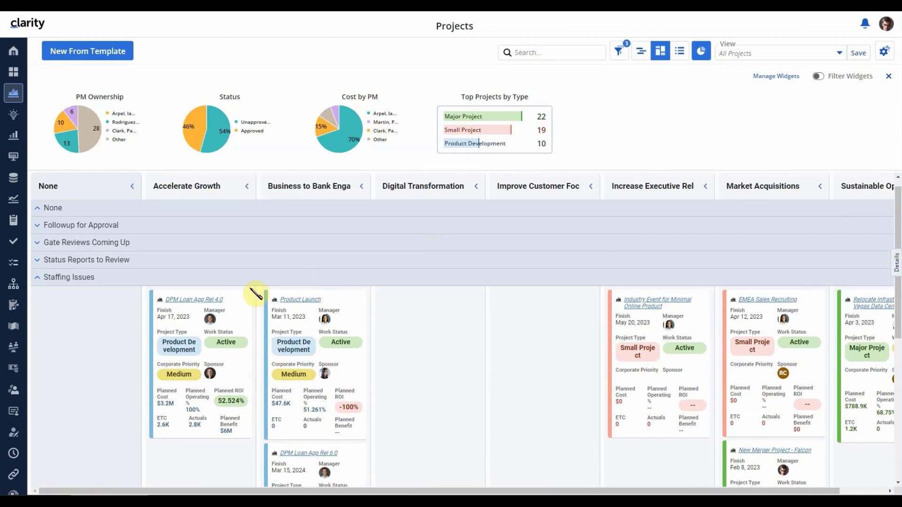
- Expand the Status Reports to Review, Gate Reviews Coming Up and Followup for Approval swimlanes again
click(187, 282)
click(169, 291)
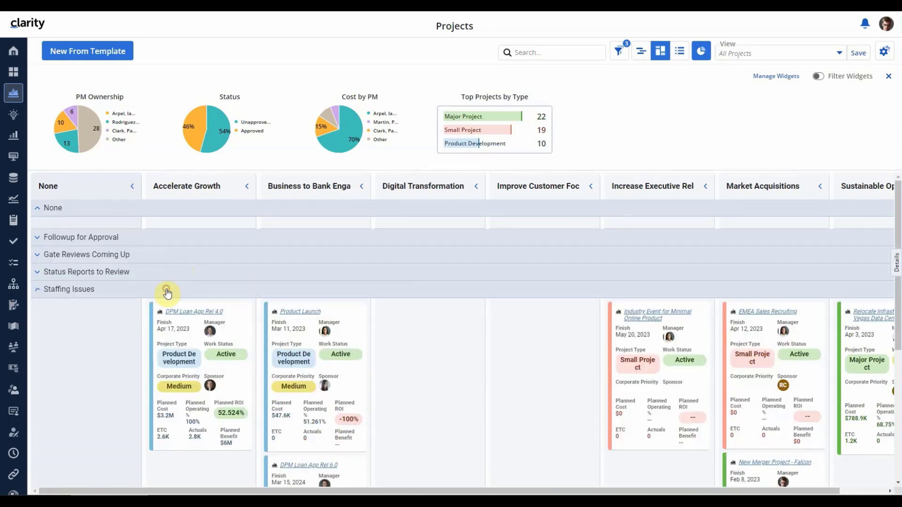
click(166, 275)
click(167, 254)
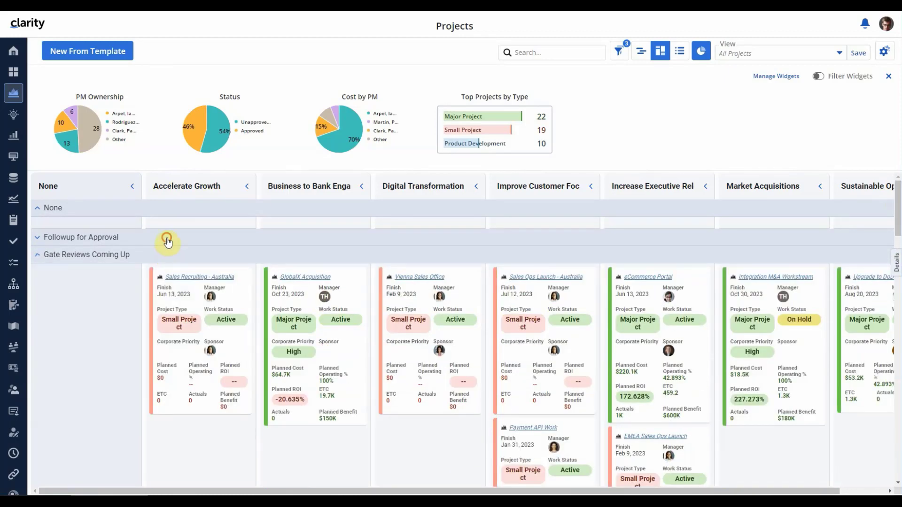
click(168, 238)
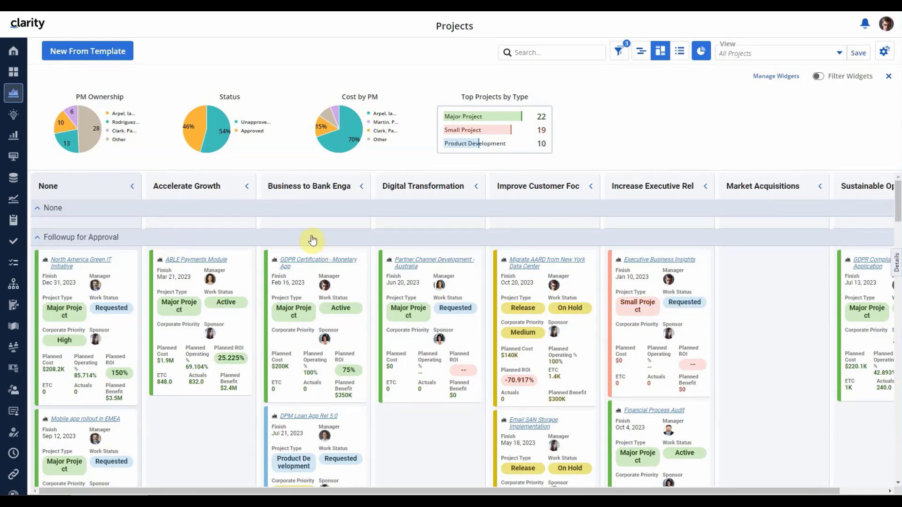
- Open the projects board's view options and switch the card labels off and back on
click(883, 54)
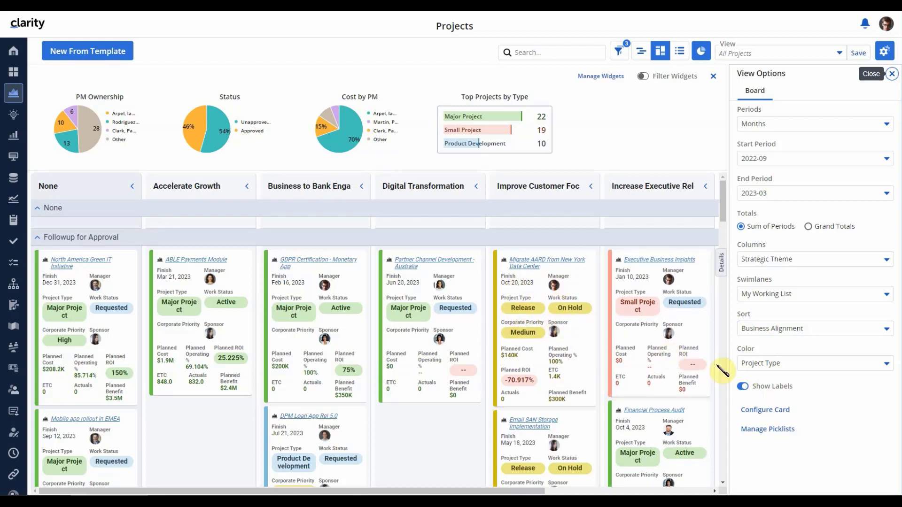
click(744, 389)
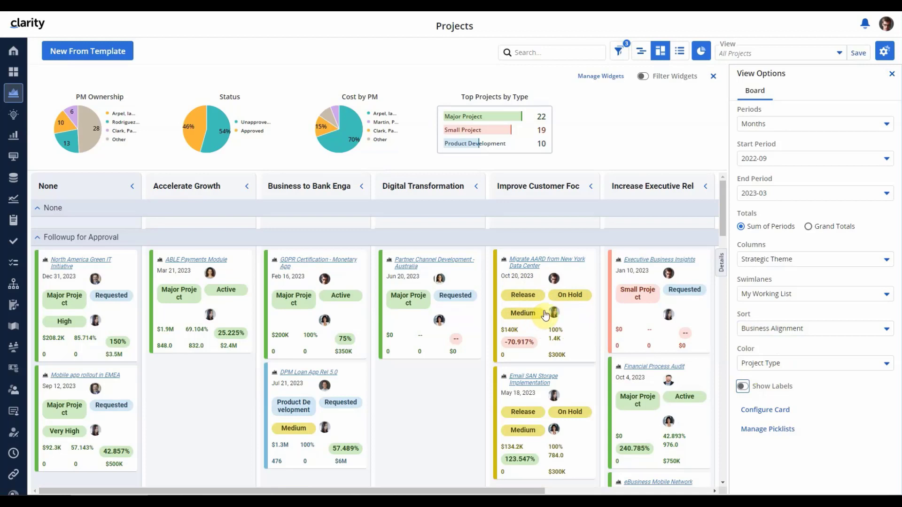
click(742, 387)
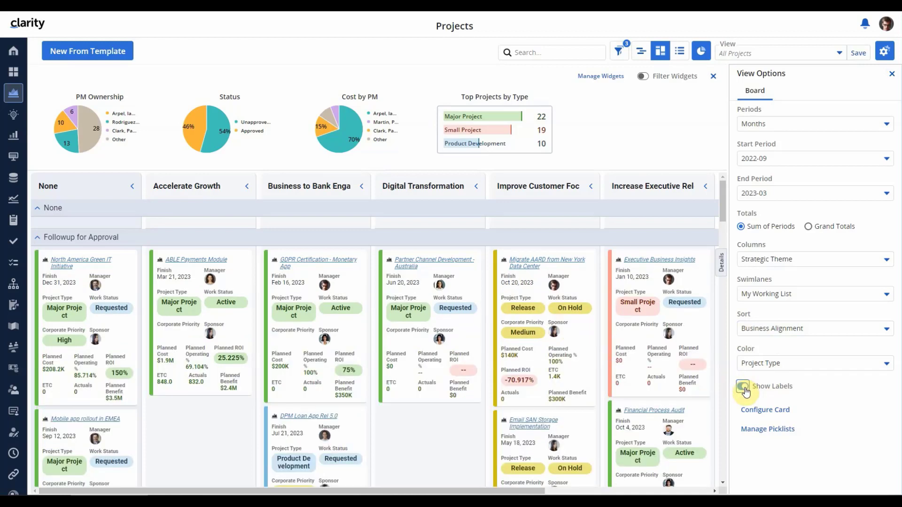
- Review the fields and metrics configured for the project cards, and close the view options without changes
click(781, 413)
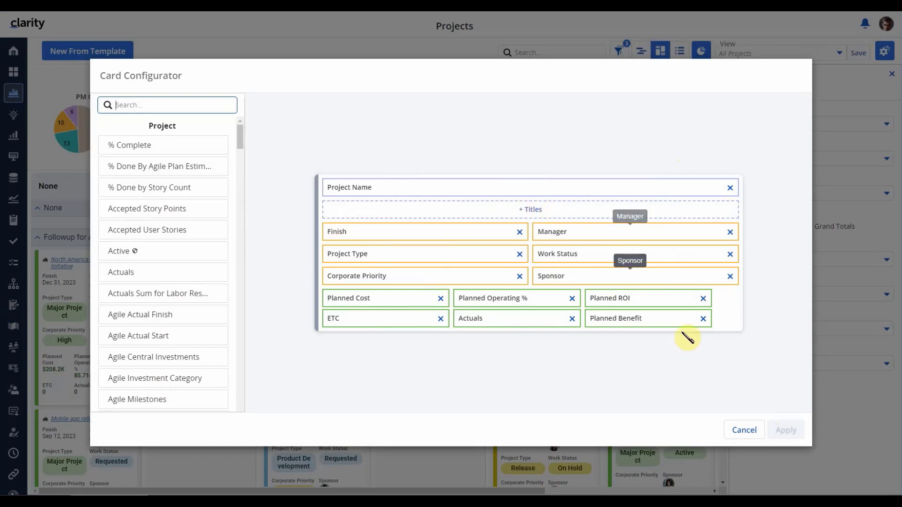
click(741, 428)
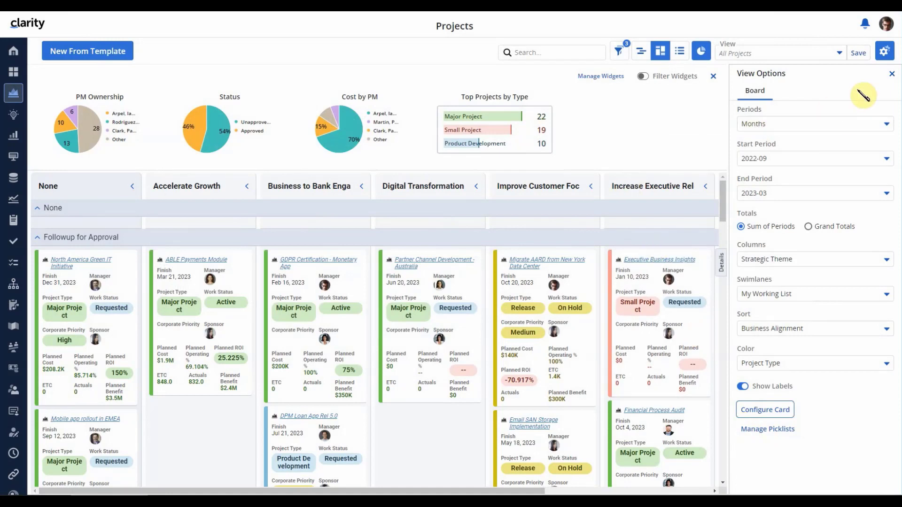
click(891, 74)
- Search the projects board for globalx and clear the search term again
click(550, 51)
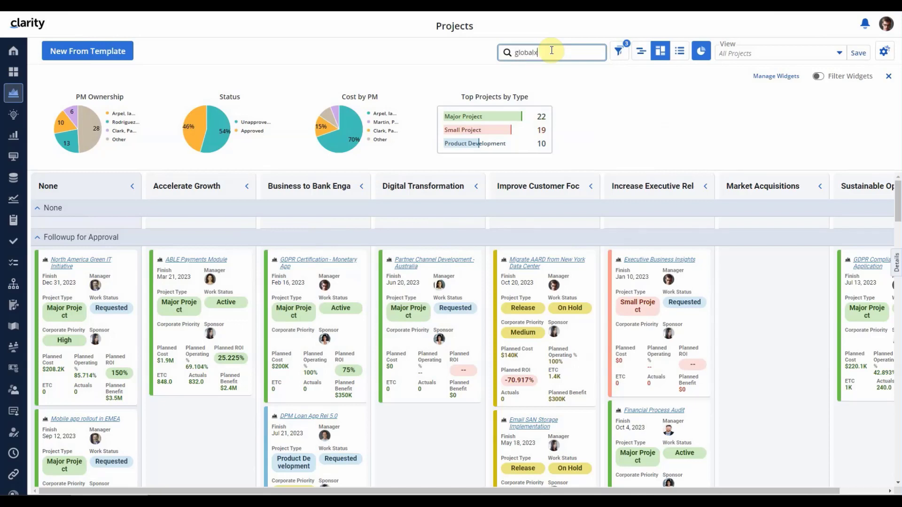
key(Return)
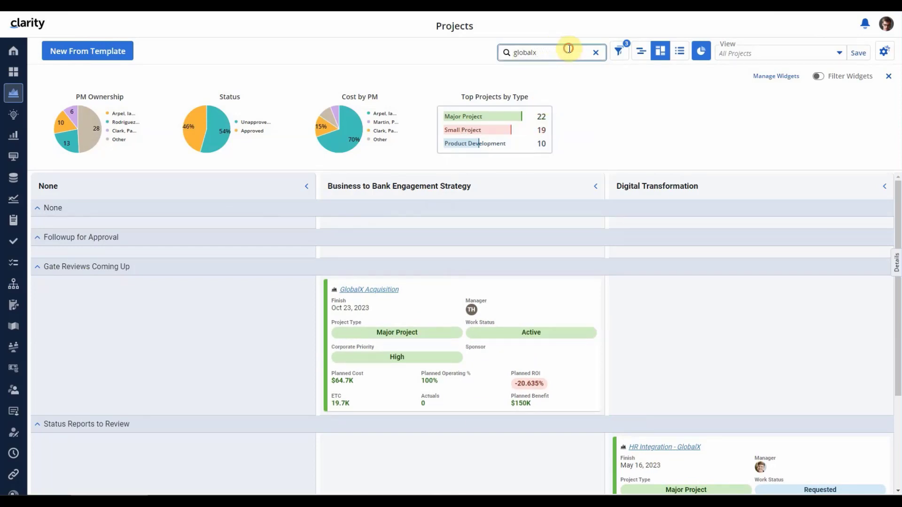
drag(568, 49, 514, 54)
key(BackSpace)
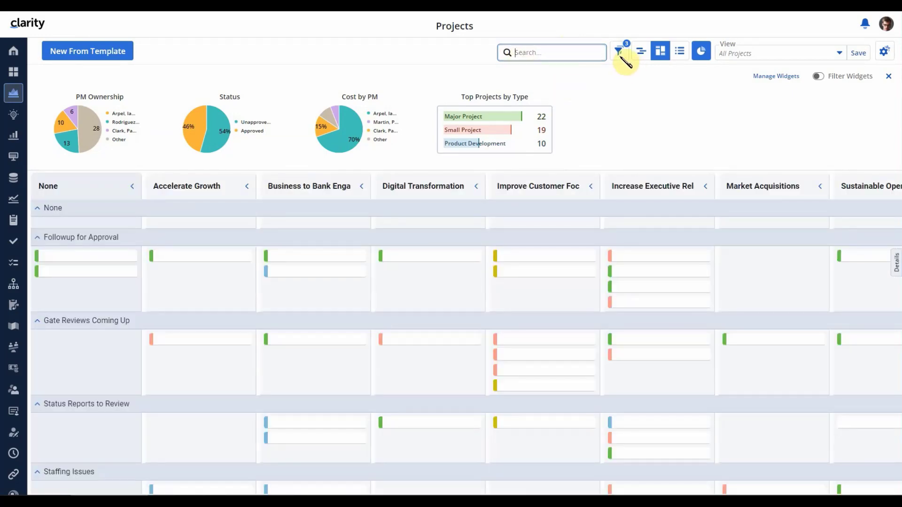
- Filter the projects board by Strategic Theme equal to Accelerate Growth or Business to Bank Engagement Strategy
click(620, 53)
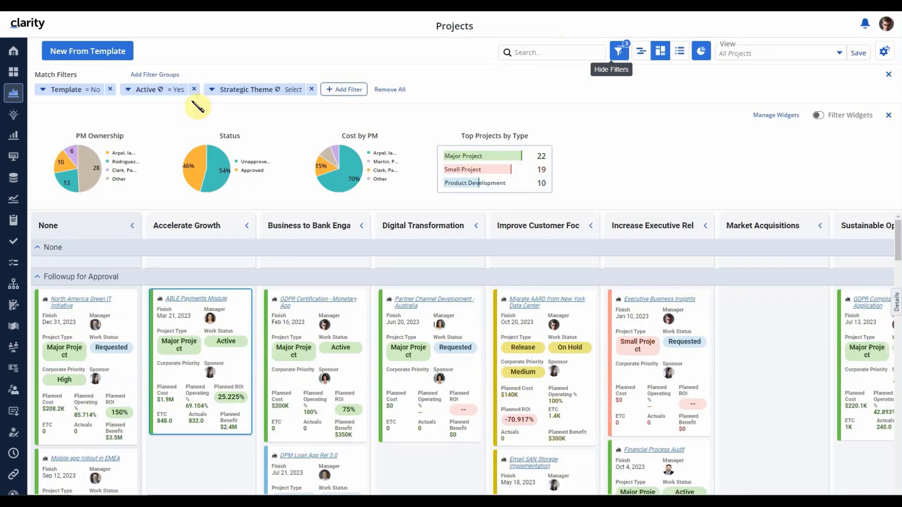
click(244, 97)
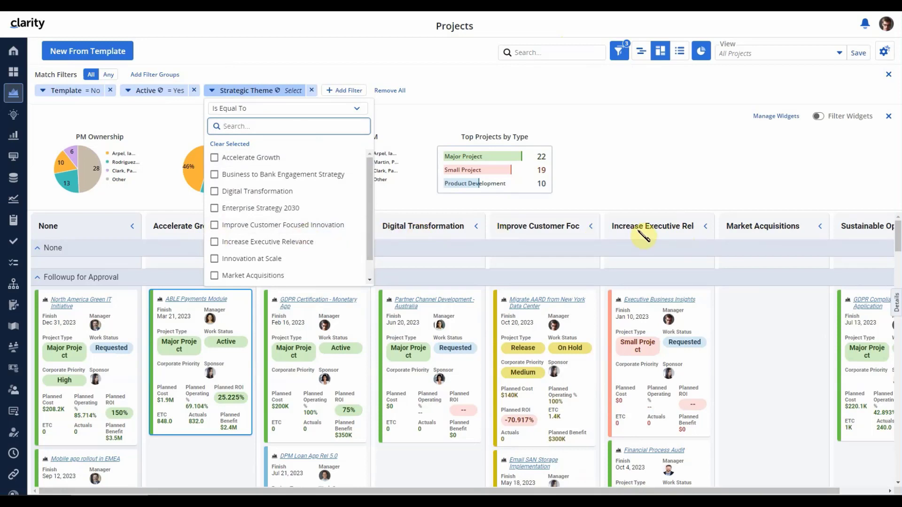
click(237, 157)
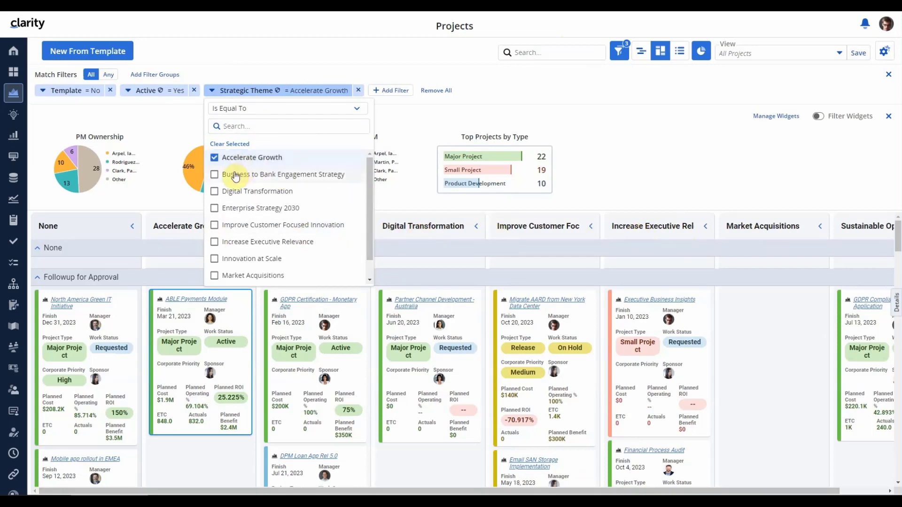
click(236, 176)
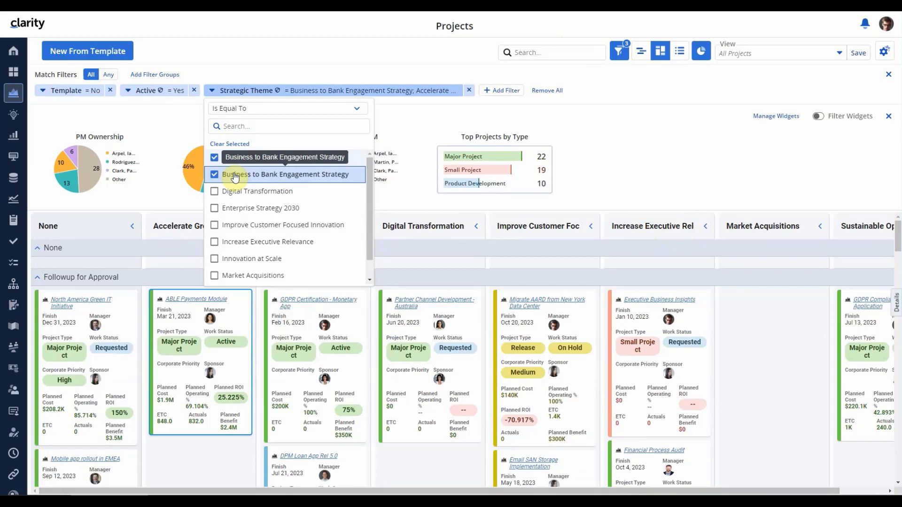
click(612, 91)
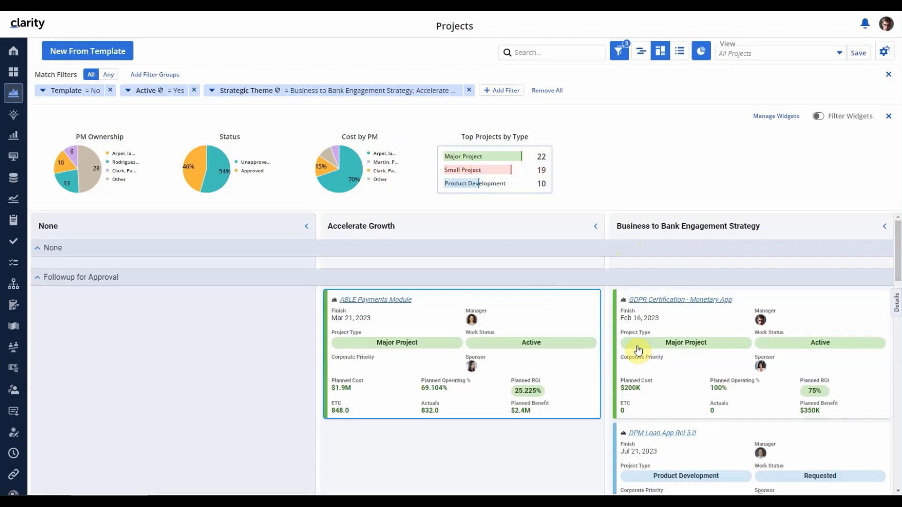
- Check the ABLE Payments Module project's details, and open that project's task board
click(437, 319)
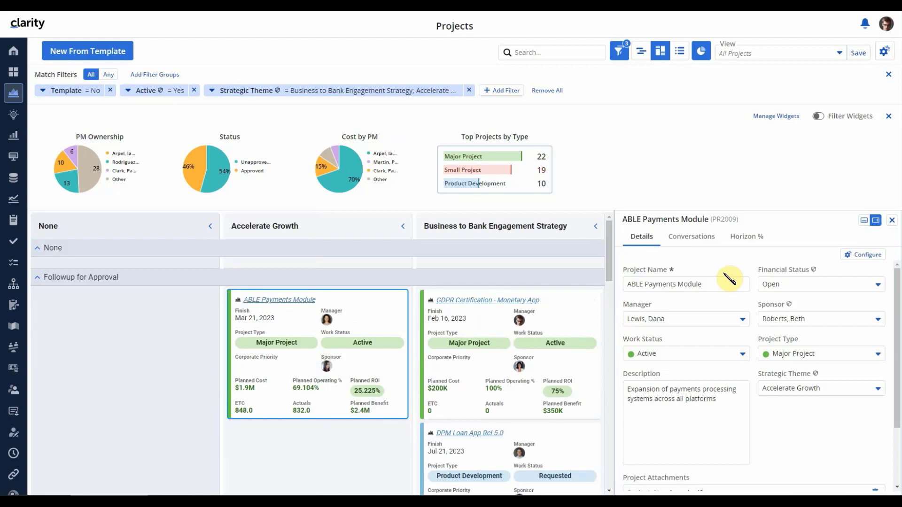
click(892, 219)
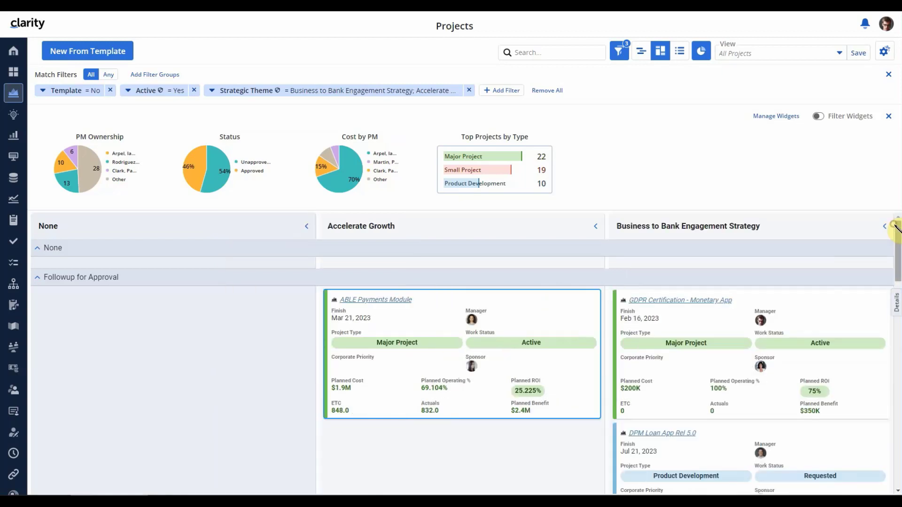
click(380, 305)
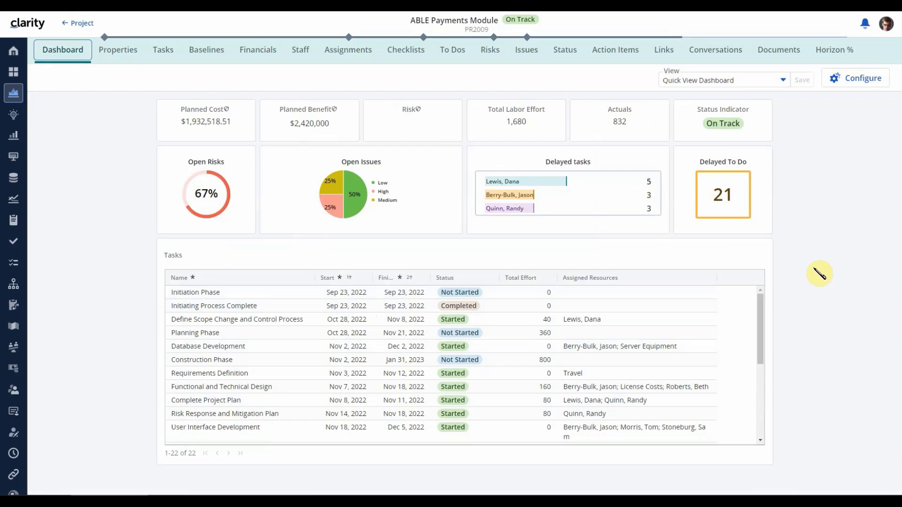
click(163, 57)
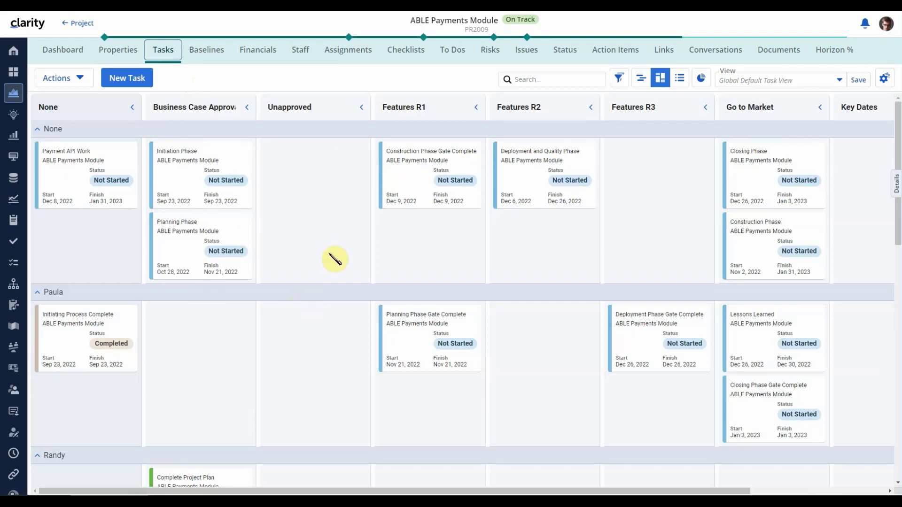
- View the to-dos of the Construction Phase Gate Complete task and close its details
click(408, 182)
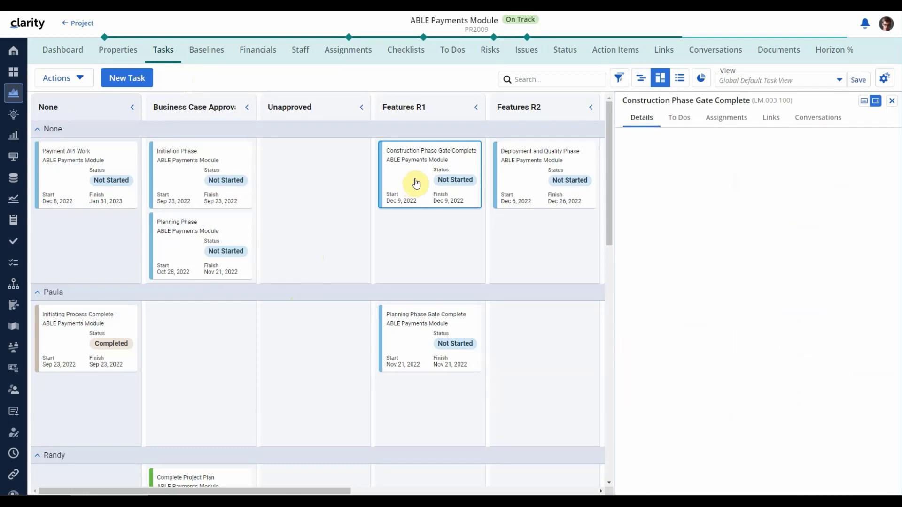
click(679, 118)
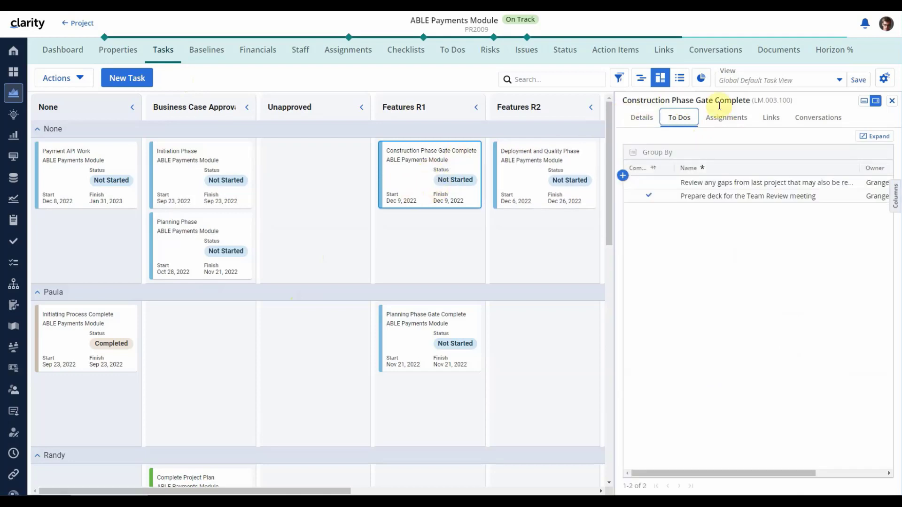
click(875, 101)
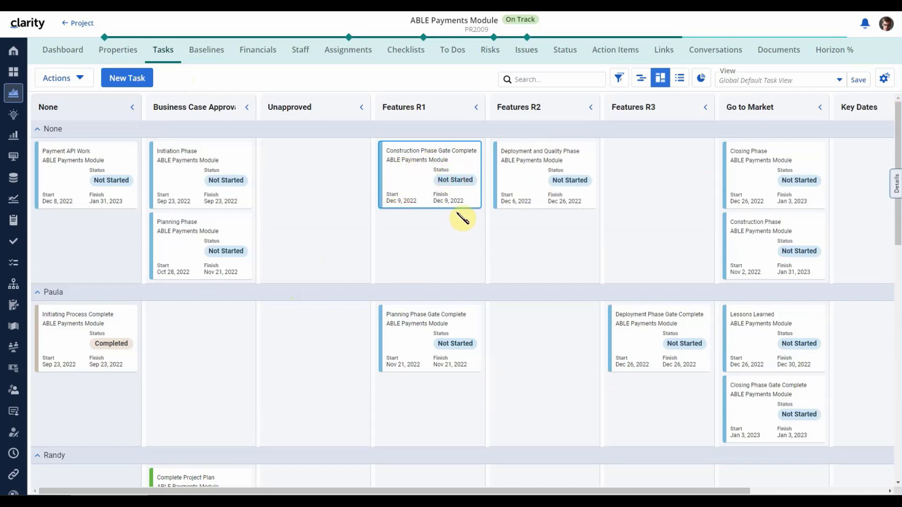
- Open the task board's card configuration and add the Assigned Resources field next to Status
click(883, 81)
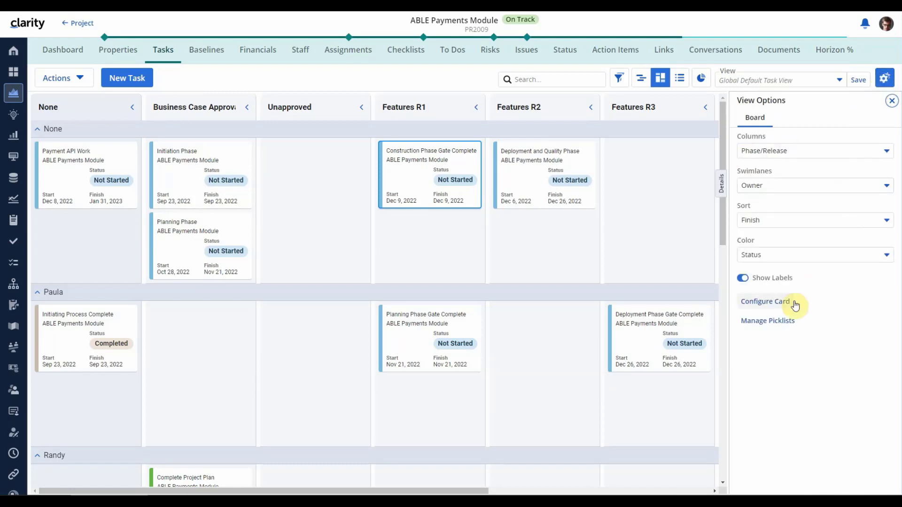
click(769, 303)
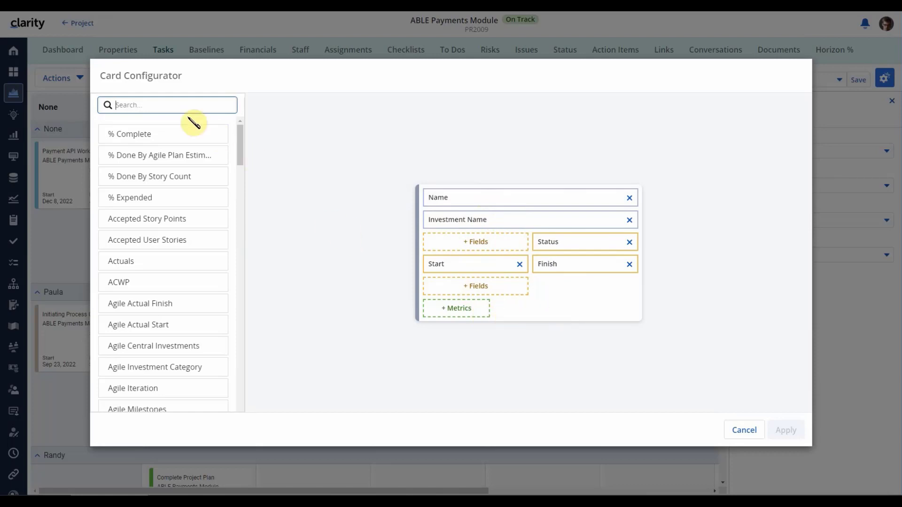
click(177, 105)
text(assign)
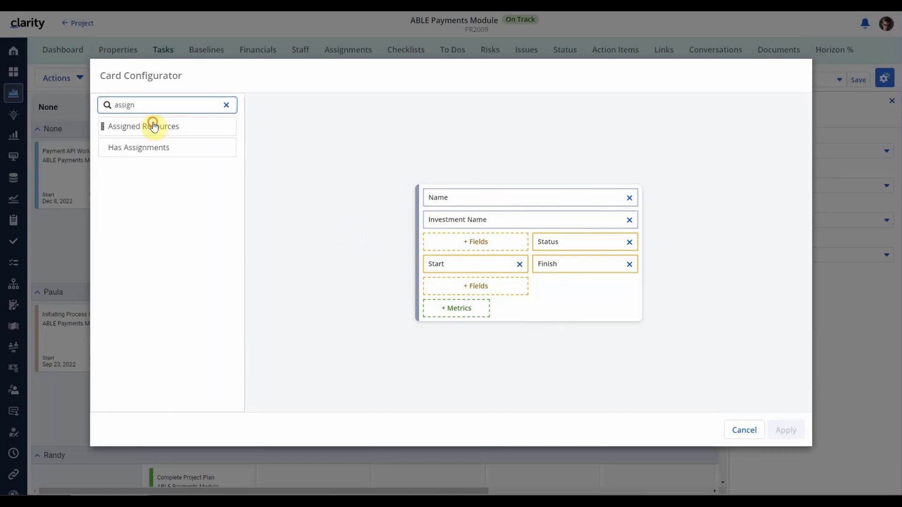
drag(151, 125, 467, 243)
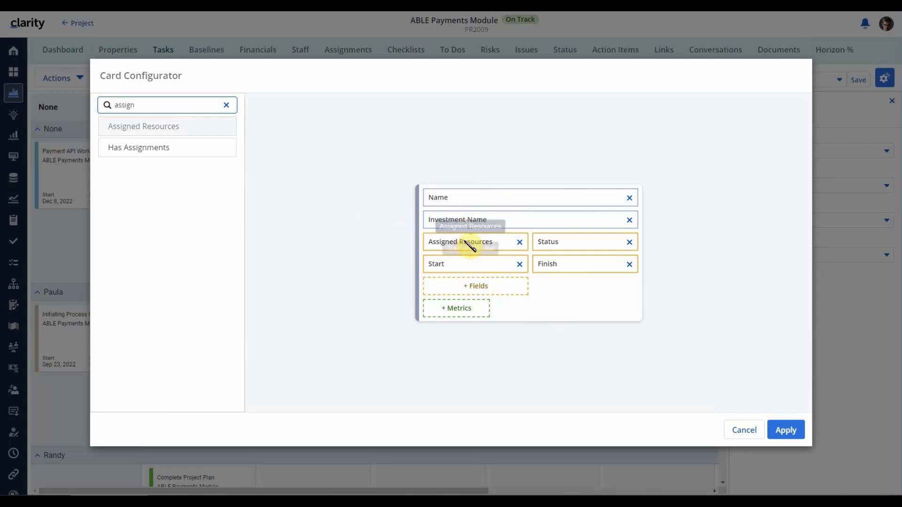
- Add the Owner and Is Late fields to the card layout, in the row below Start and Finish
double_click(127, 106)
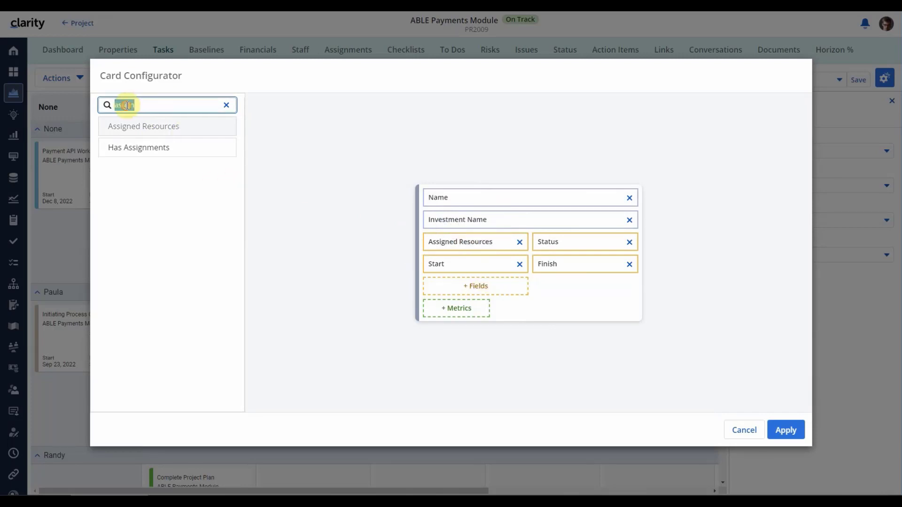
text(dwner)
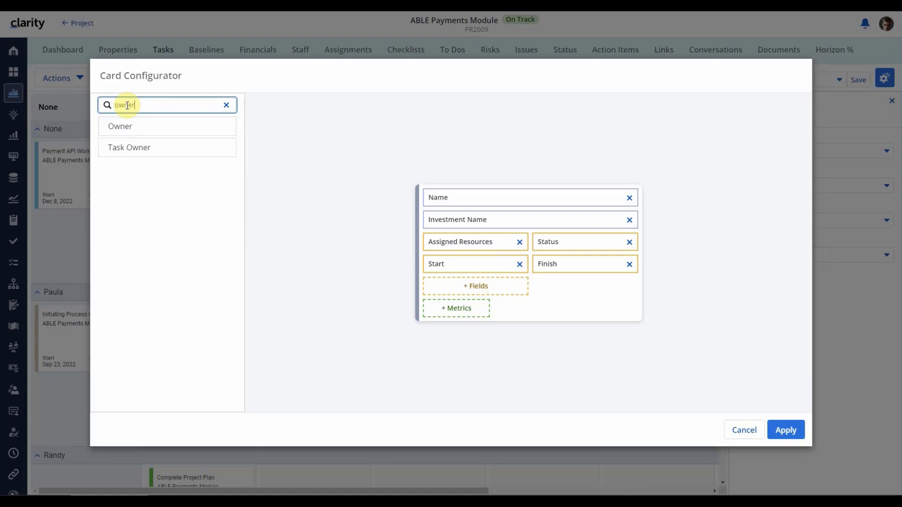
drag(119, 126, 476, 283)
double_click(127, 105)
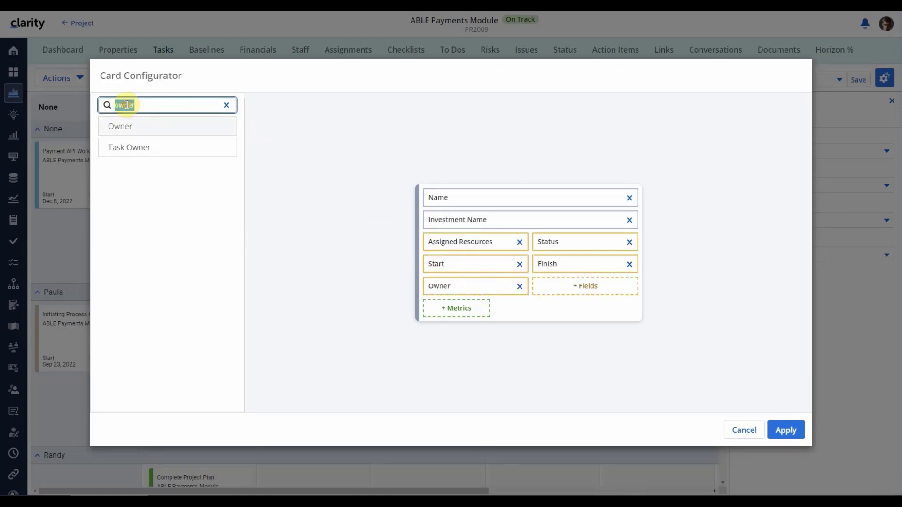
text(is la)
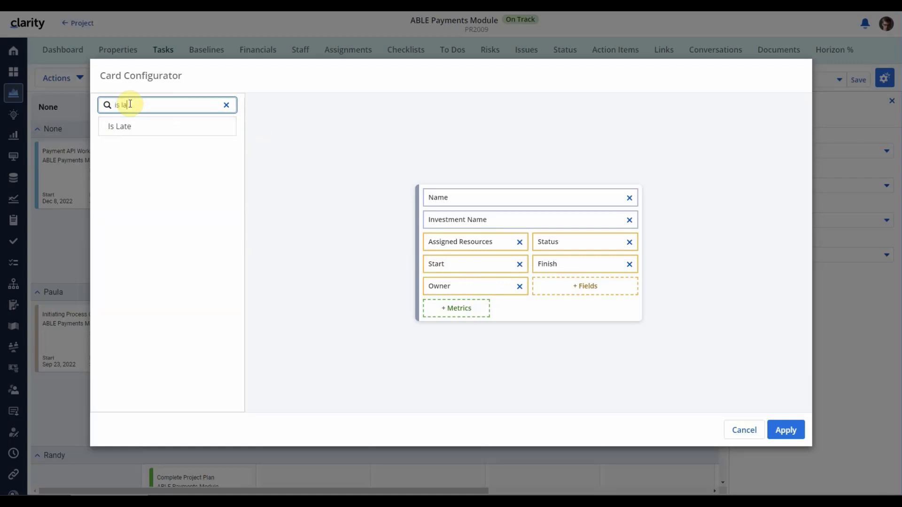
text(te)
drag(122, 126, 577, 285)
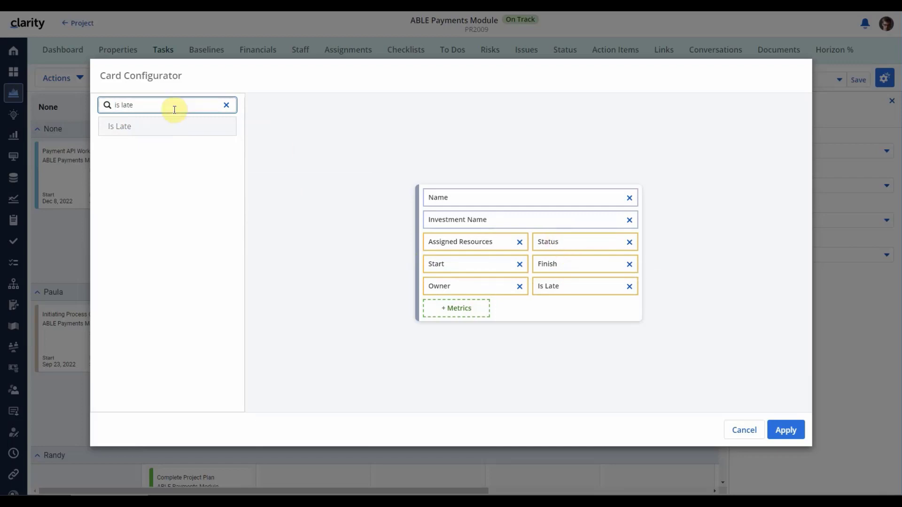
- Add % Complete and Actuals to the card layout as metrics
drag(172, 106, 117, 106)
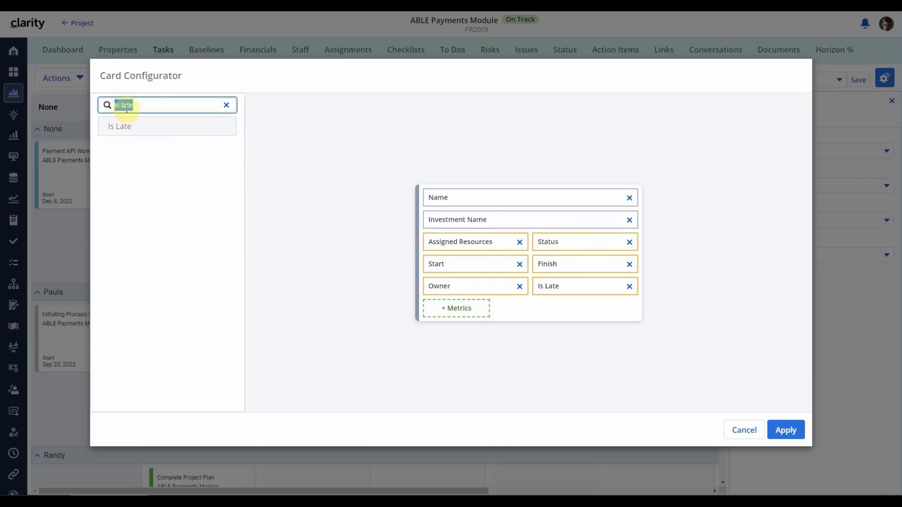
text(%)
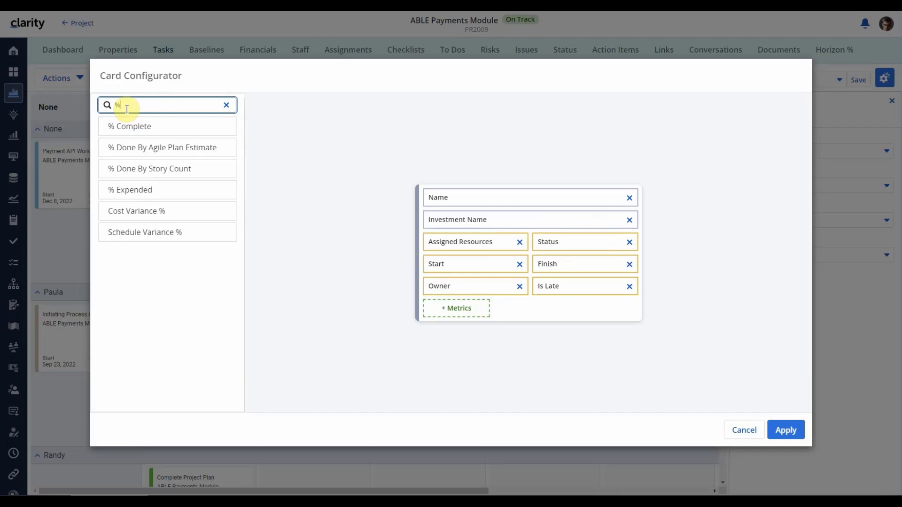
drag(128, 126, 454, 308)
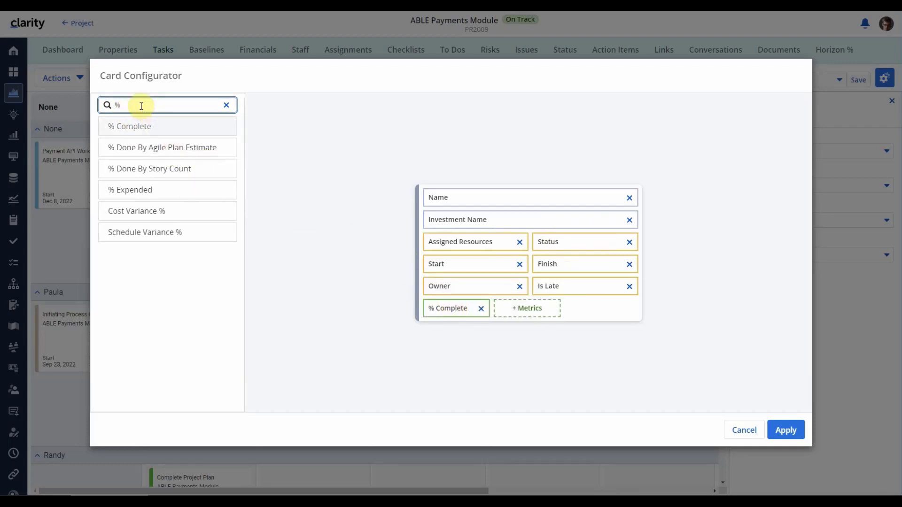
key(BackSpace)
text(act)
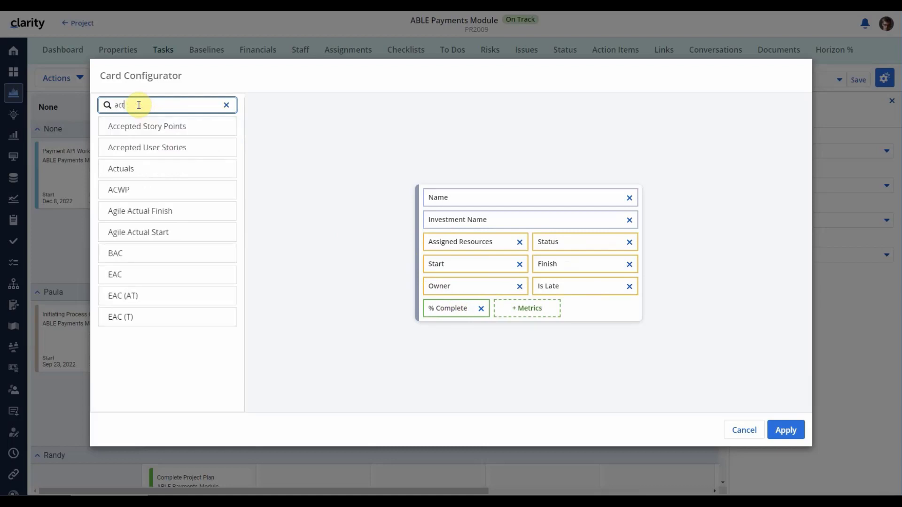
drag(130, 125, 513, 311)
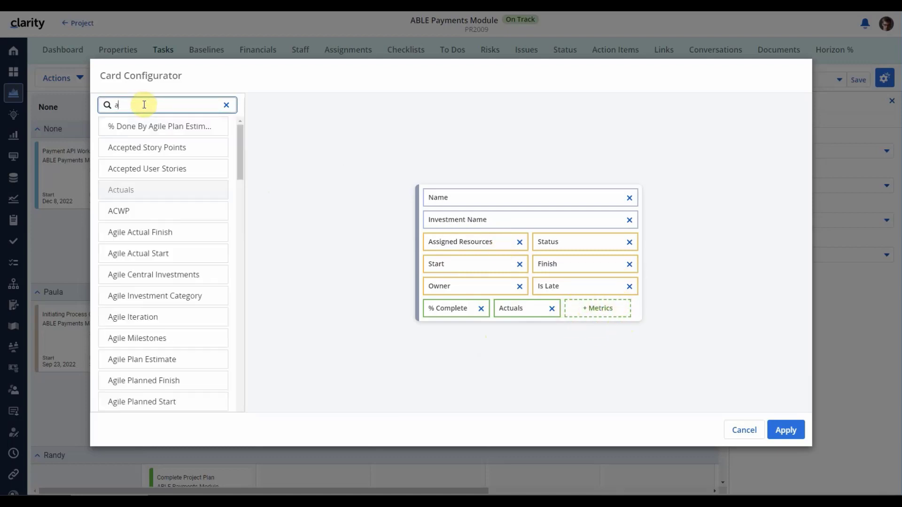
- Add ETC as a third card metric, apply the card layout and close the view options
key(BackSpace)
text(etc)
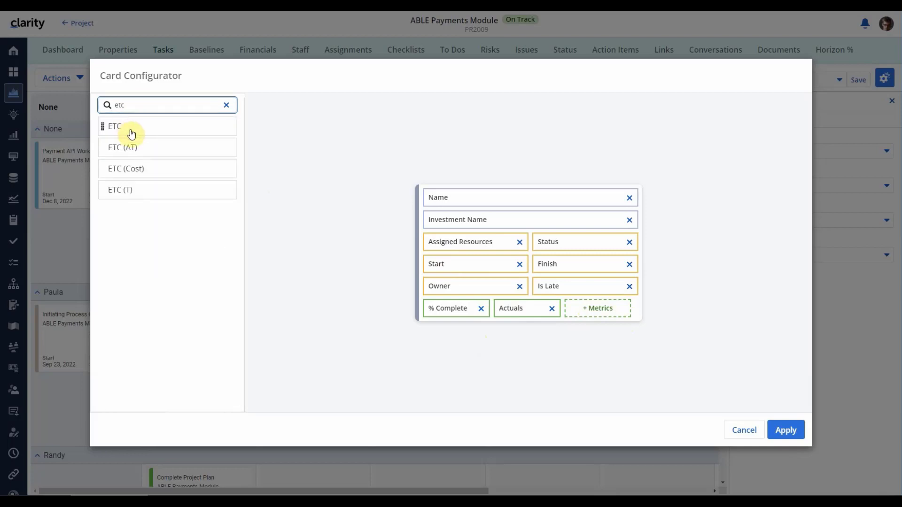
drag(128, 129, 594, 318)
drag(125, 126, 597, 312)
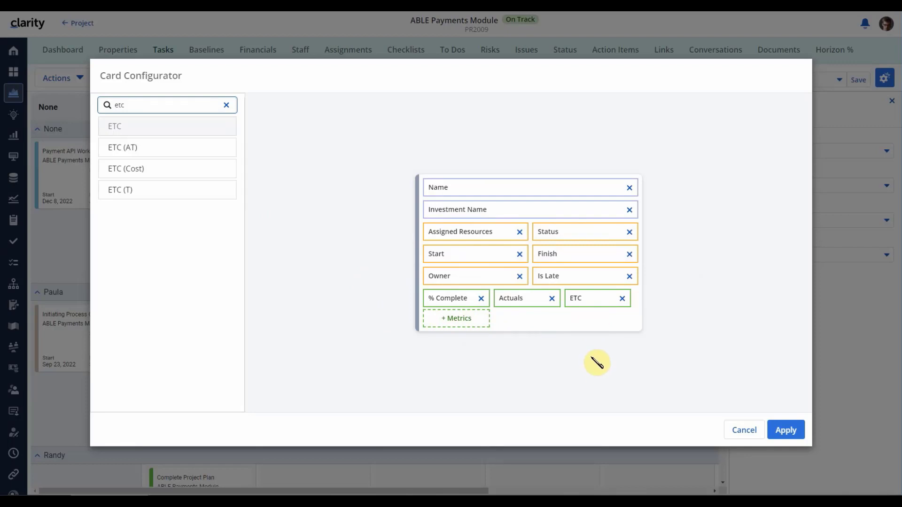
click(778, 426)
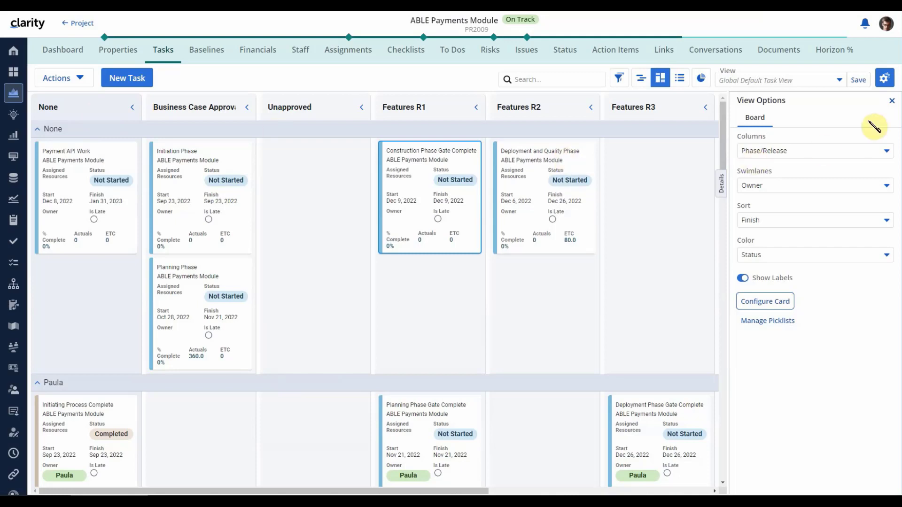
click(892, 101)
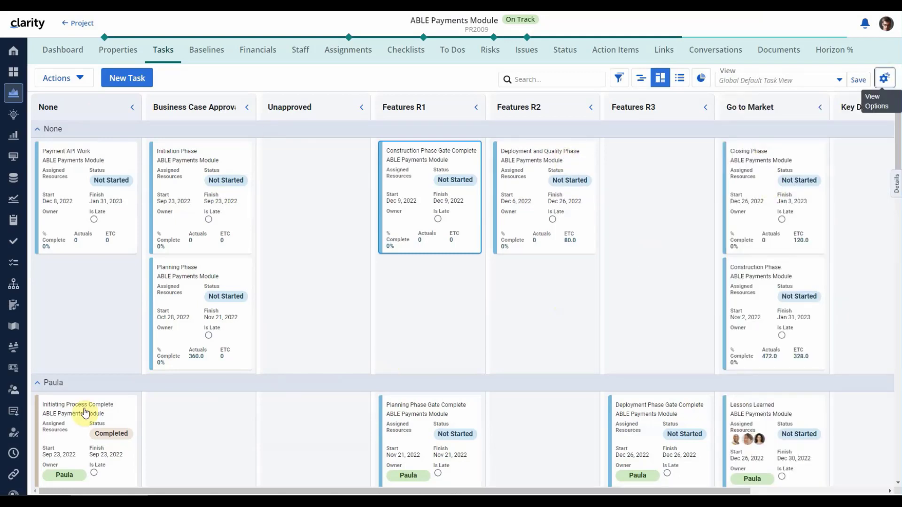
- Move Initiating Process Complete to Business Case Approval, and move it with Closing Phase and Construction Phase to Features R3 in the None swimlane
drag(79, 413, 182, 417)
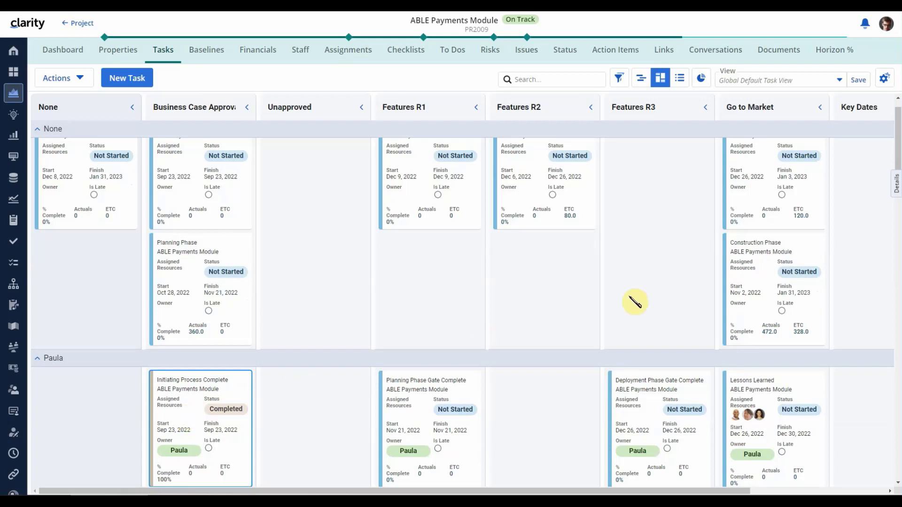
ctrl+click(756, 193)
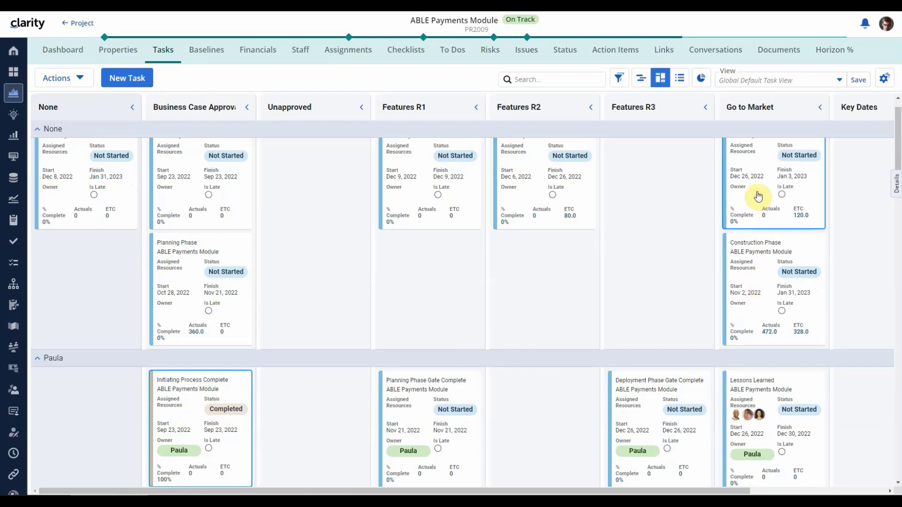
ctrl+click(759, 268)
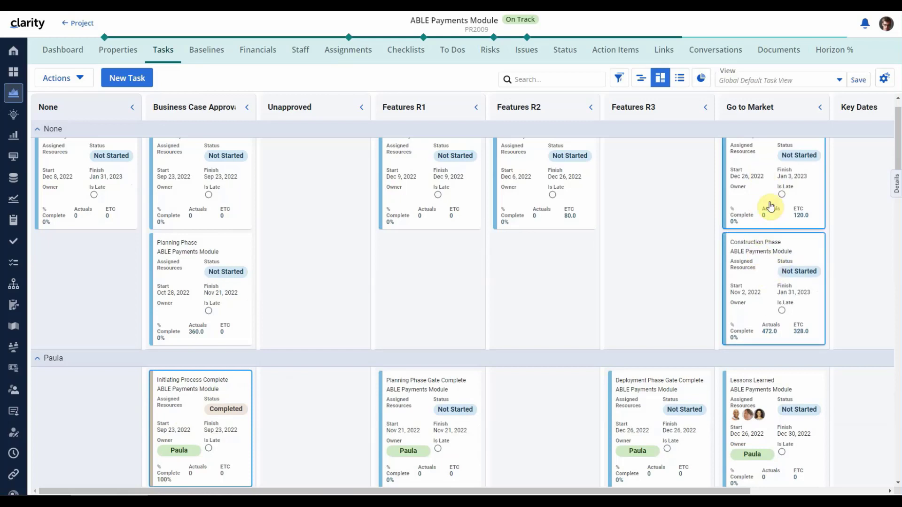
drag(770, 196, 669, 210)
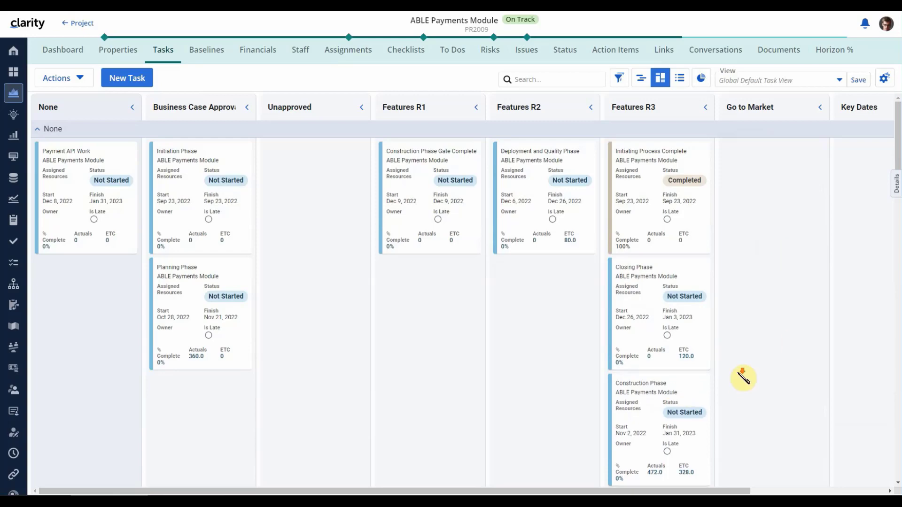
- Move Construction Phase to Business Case Approval in the swimlane below None, and move Initiation Phase and Planning Phase together to Unapproved
scroll(740, 376, down, 4)
drag(654, 232, 179, 267)
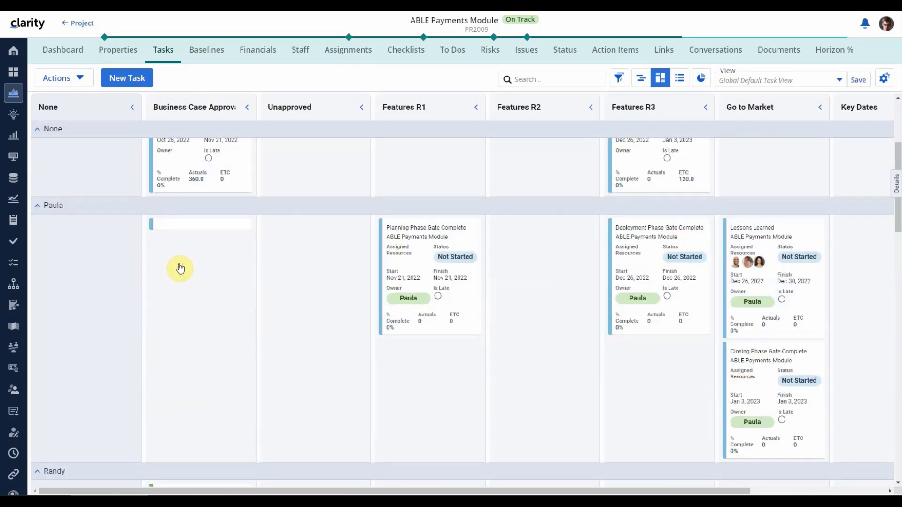
scroll(308, 252, up, 4)
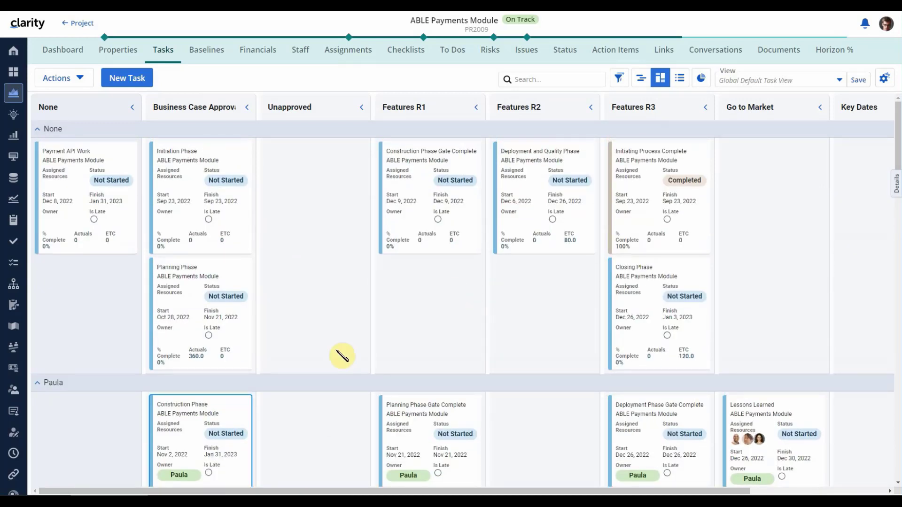
drag(318, 355, 154, 172)
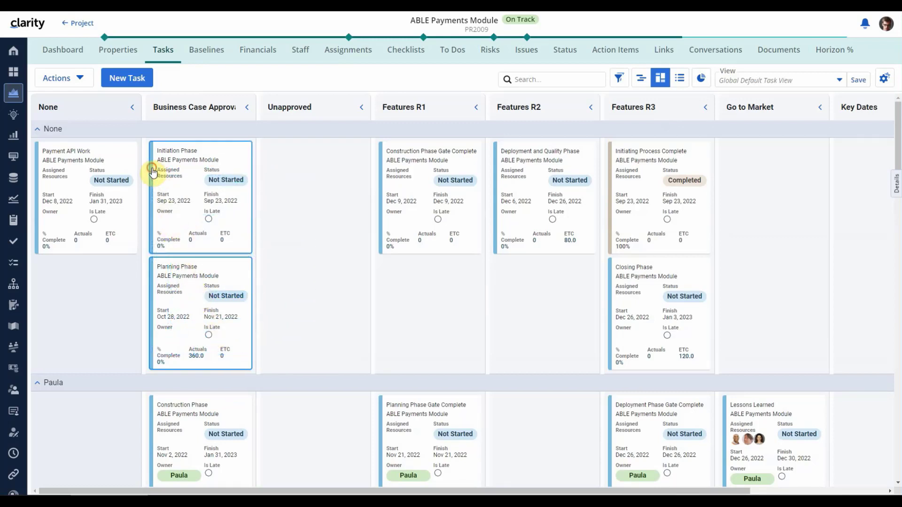
drag(190, 210, 306, 217)
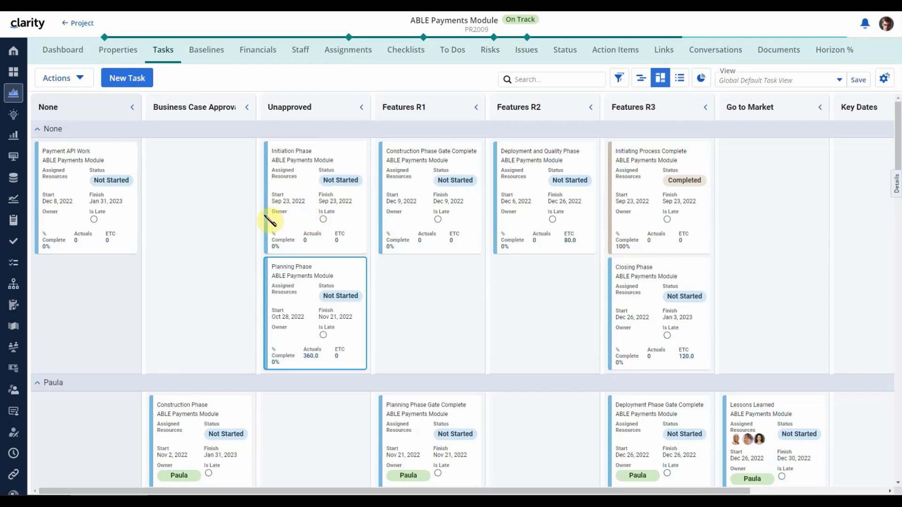
- Switch to the global Tasks board and collapse its None column
click(14, 242)
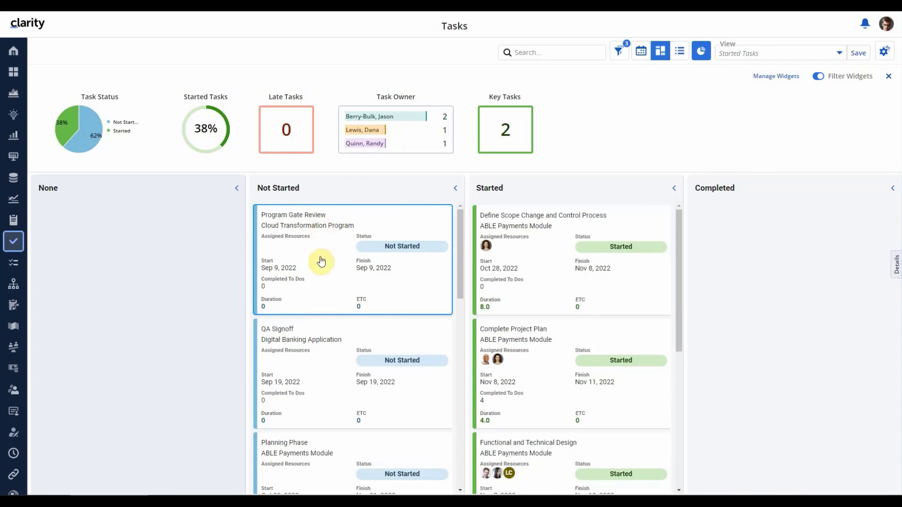
click(236, 188)
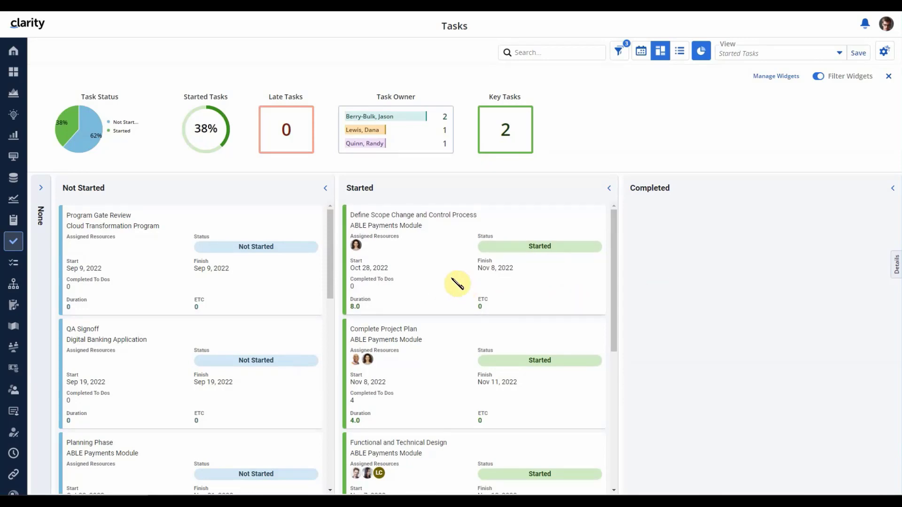
- View the details of the Define Scope Change and Control Process task and close them again
right_click(426, 248)
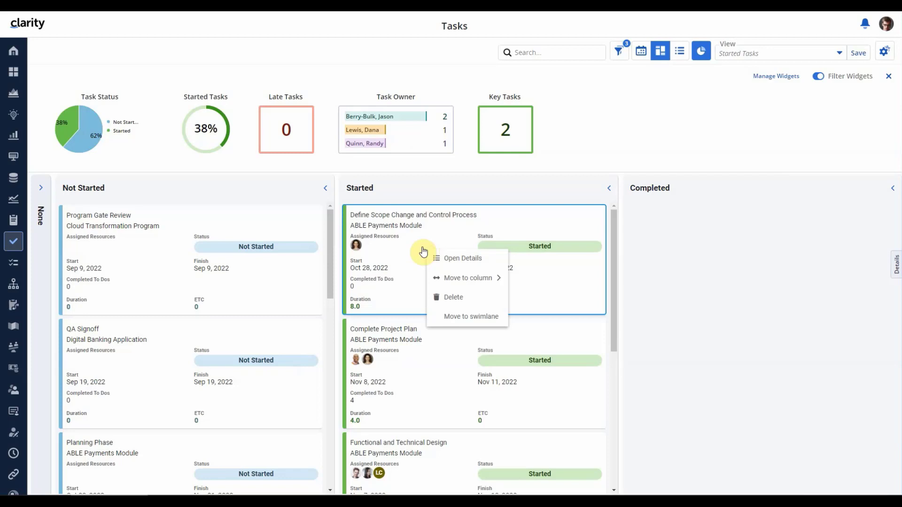
click(481, 262)
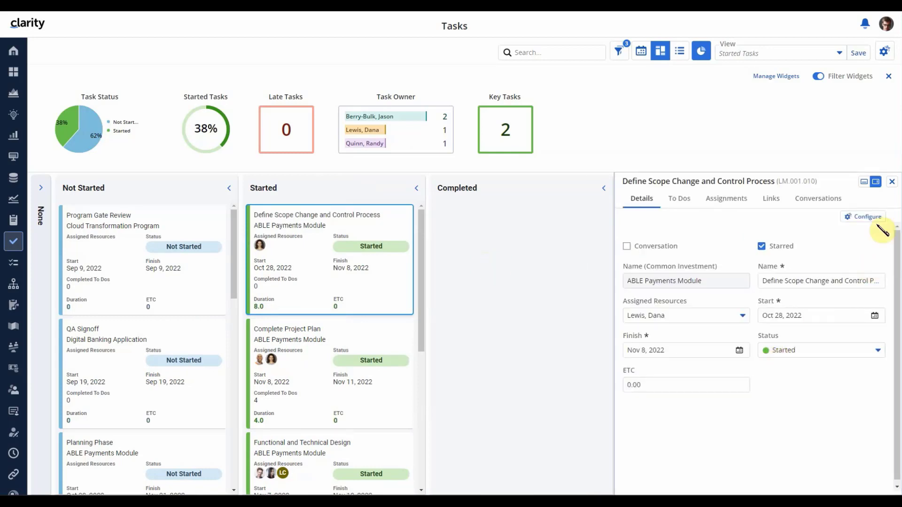
click(890, 182)
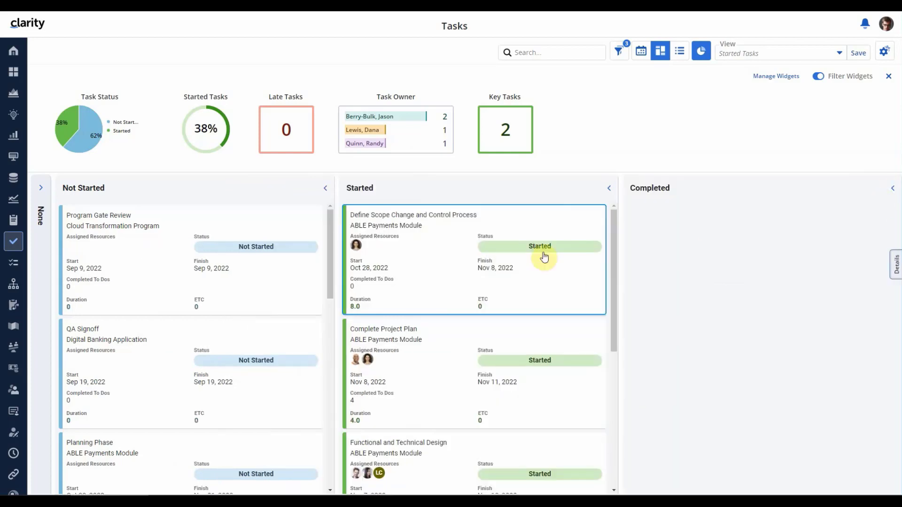
- Move the Define Scope Change and Control Process card to the Completed column
right_click(429, 259)
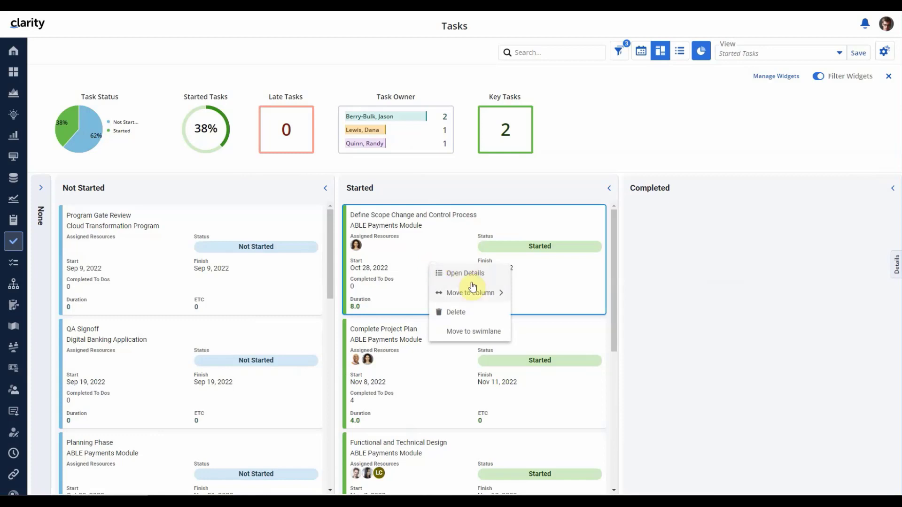
mouse_move(462, 295)
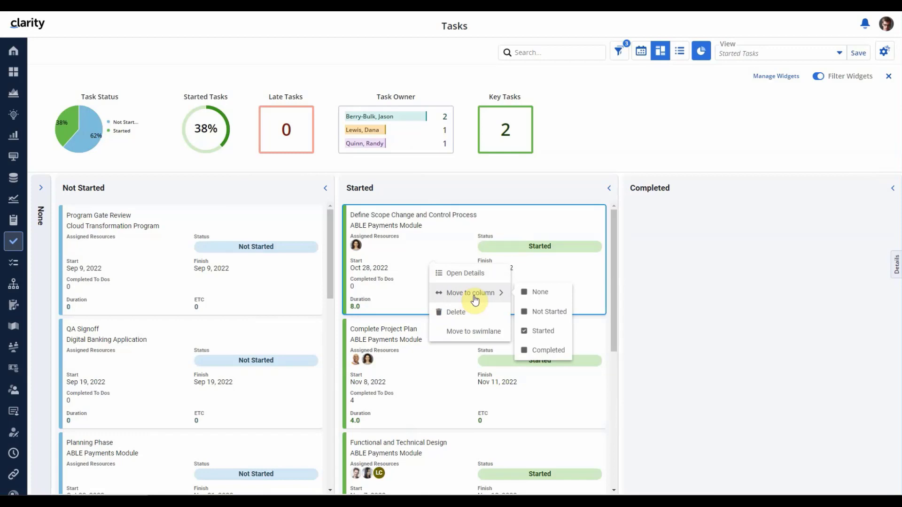
click(549, 351)
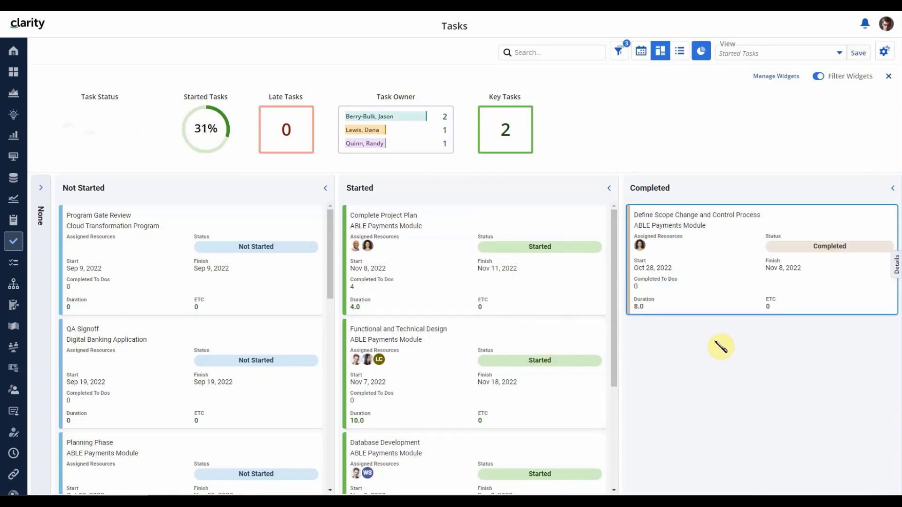
- View the available actions for the Complete Project Plan card in the Started column and dismiss them
right_click(446, 265)
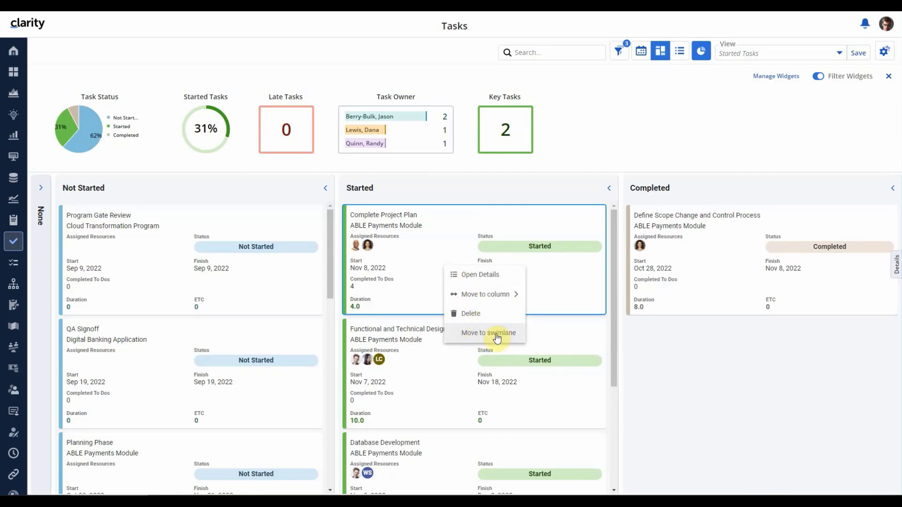
click(609, 149)
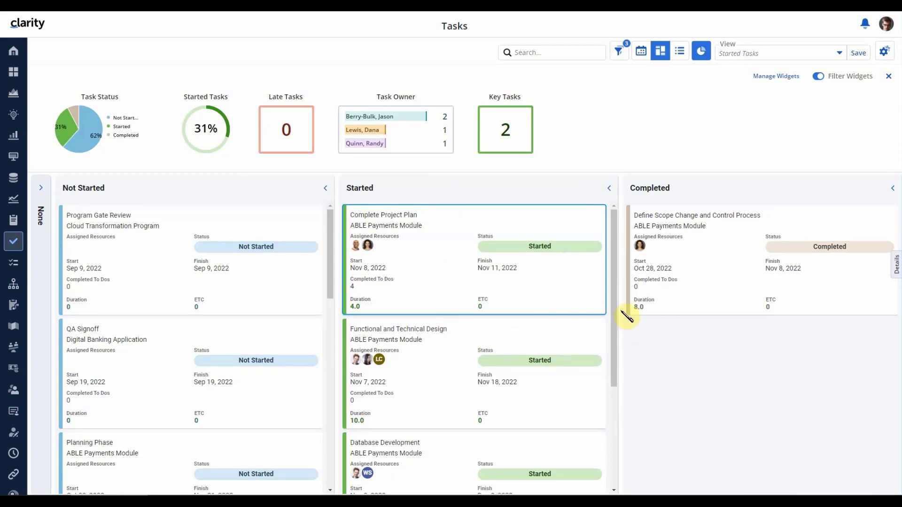
drag(613, 288, 620, 262)
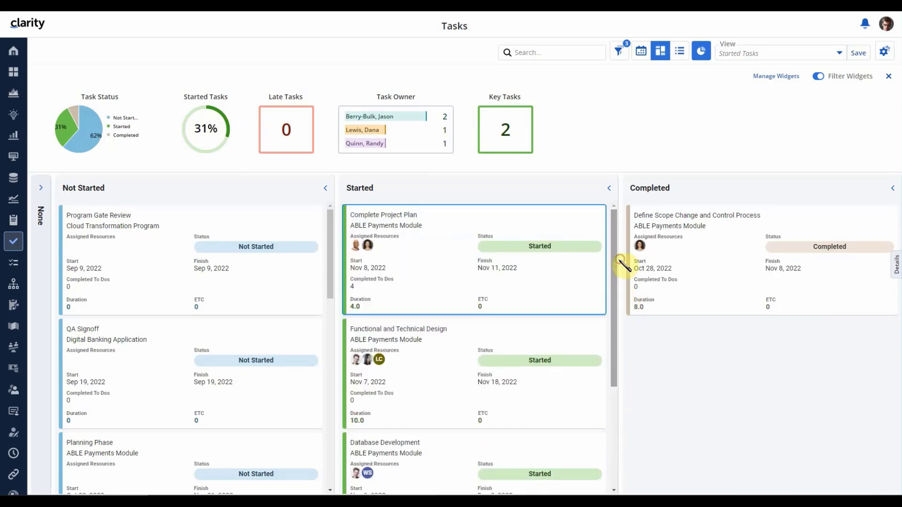
mouse_move(330, 234)
mouse_down()
mouse_move(328, 396)
mouse_move(333, 226)
mouse_up()
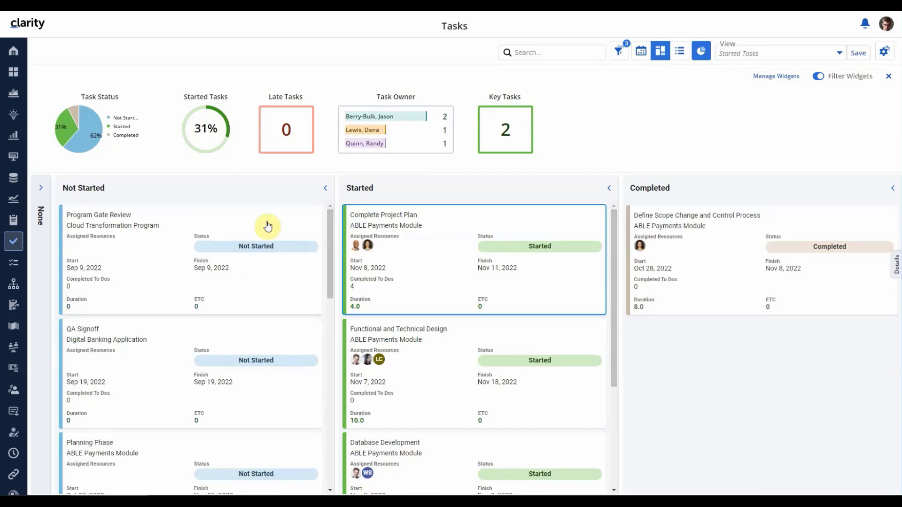
- Switch to Roadmaps, open the Digital Banking Product Line Roadmap and close its board's view options
click(14, 327)
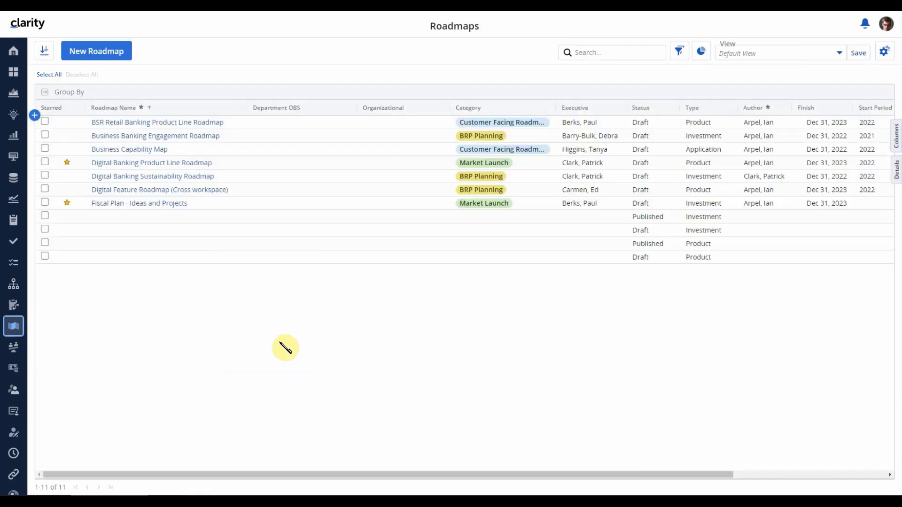
click(146, 164)
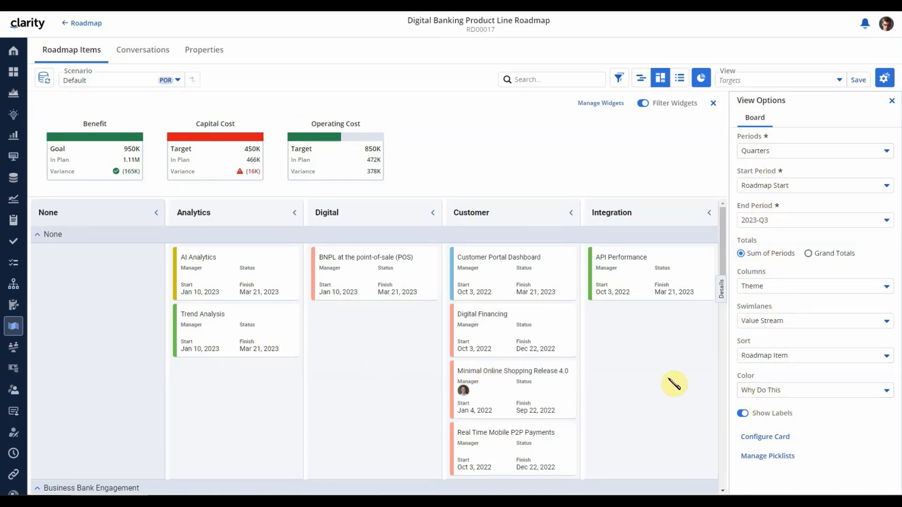
click(891, 101)
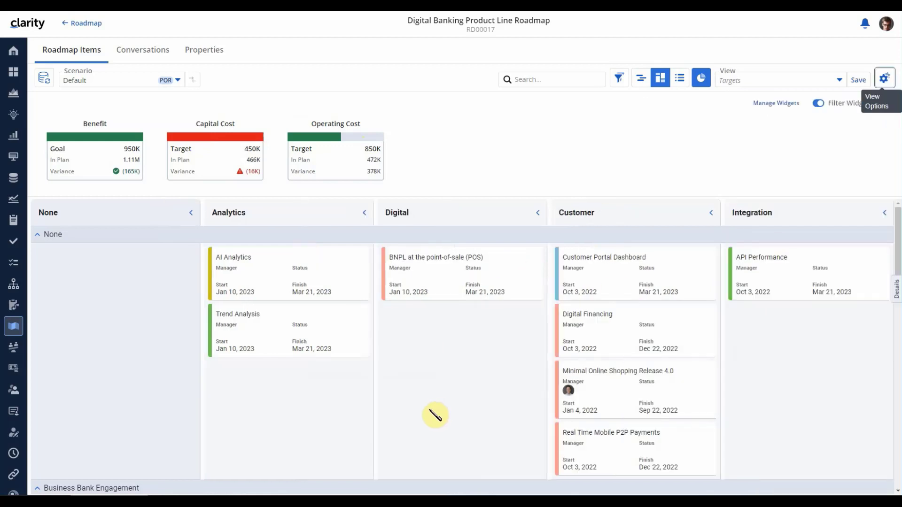
- Move the Trend Analysis card to the Investment Services swimlane, keeping it in the Analytics column
right_click(274, 324)
mouse_move(323, 376)
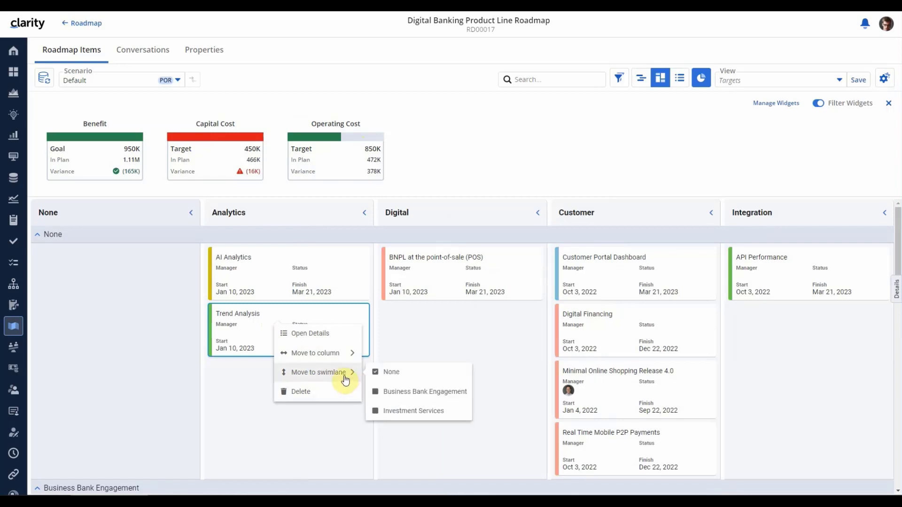
click(404, 411)
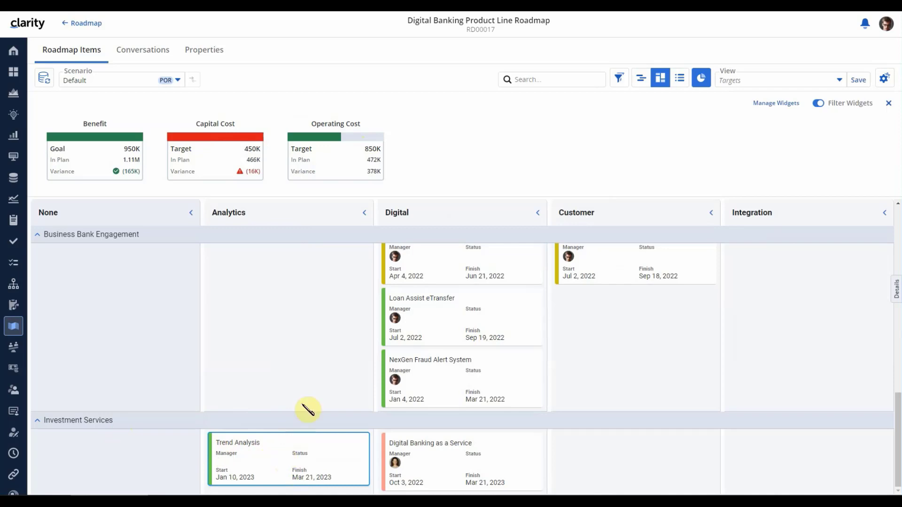
- Open the card configuration for the roadmap board and add Linked To as a second title
scroll(310, 406, up, 5)
scroll(307, 403, up, 5)
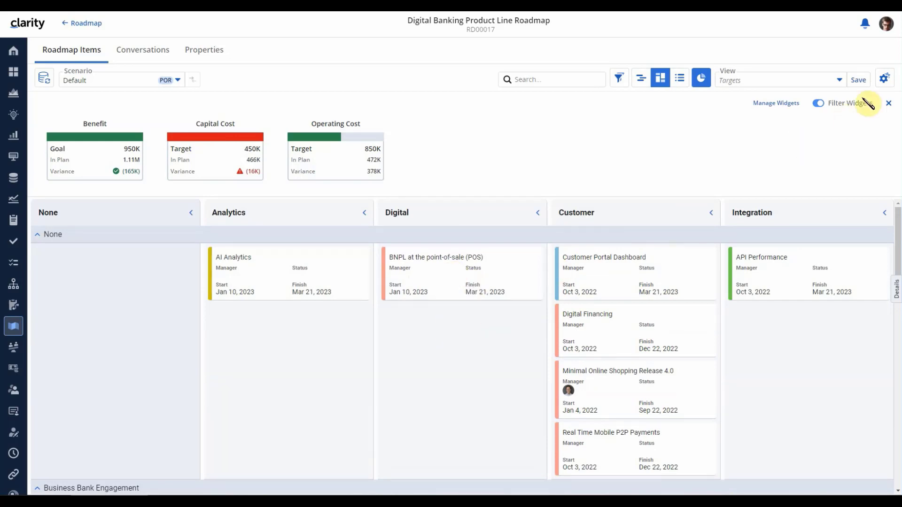
click(884, 80)
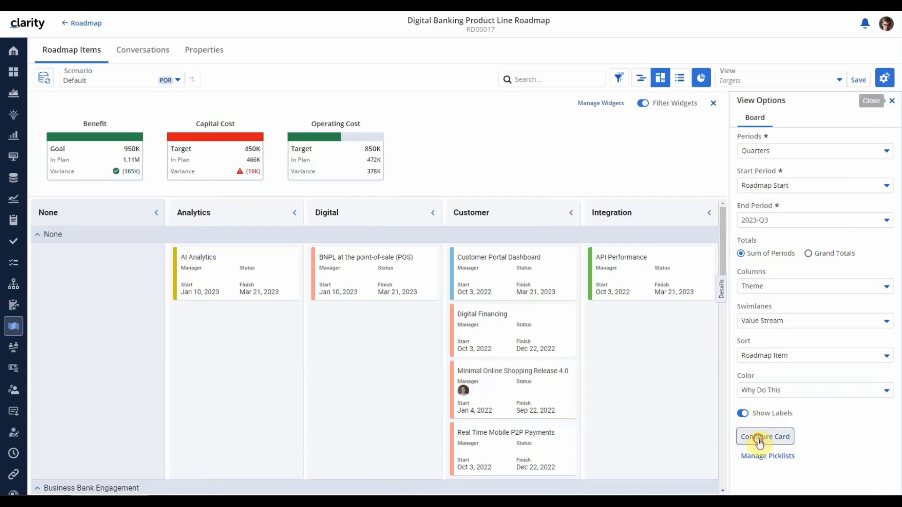
click(760, 440)
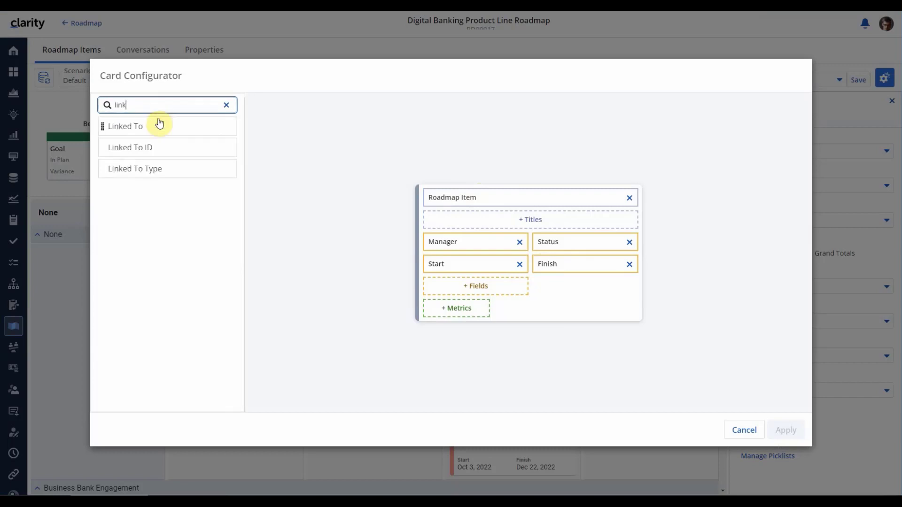
drag(147, 123, 471, 221)
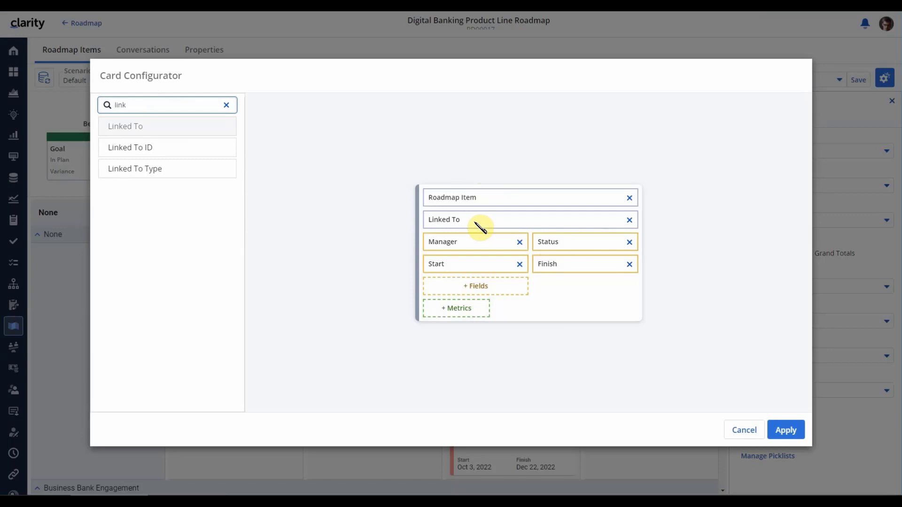
- Add Stage and Type to the card as fields below Start and Finish
click(126, 105)
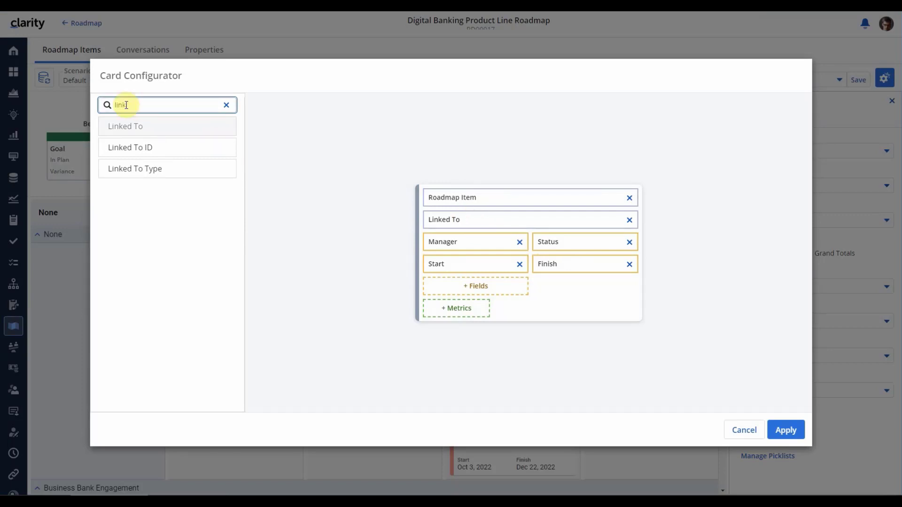
text(stage)
drag(120, 125, 471, 291)
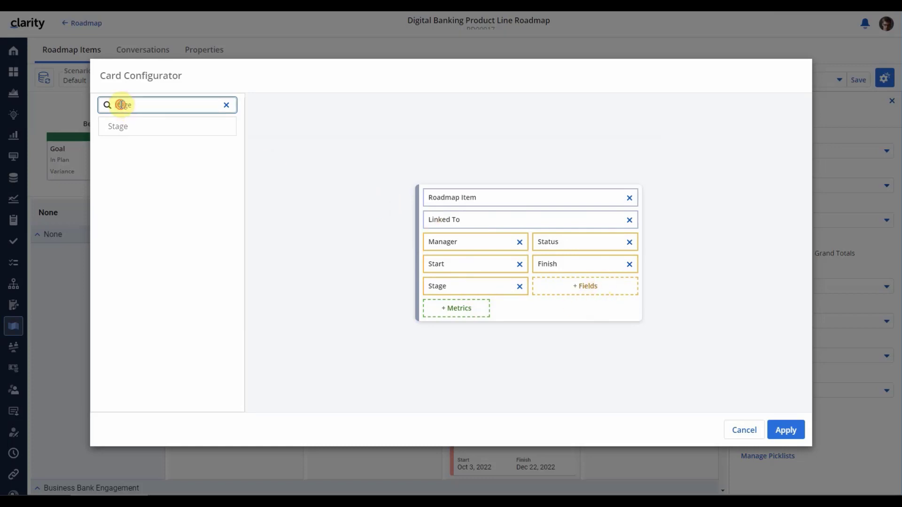
text(type)
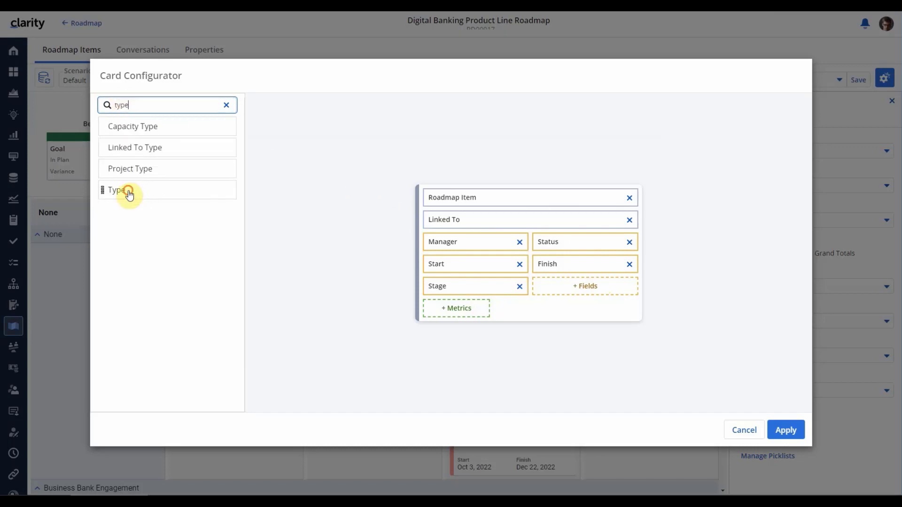
drag(130, 196, 565, 287)
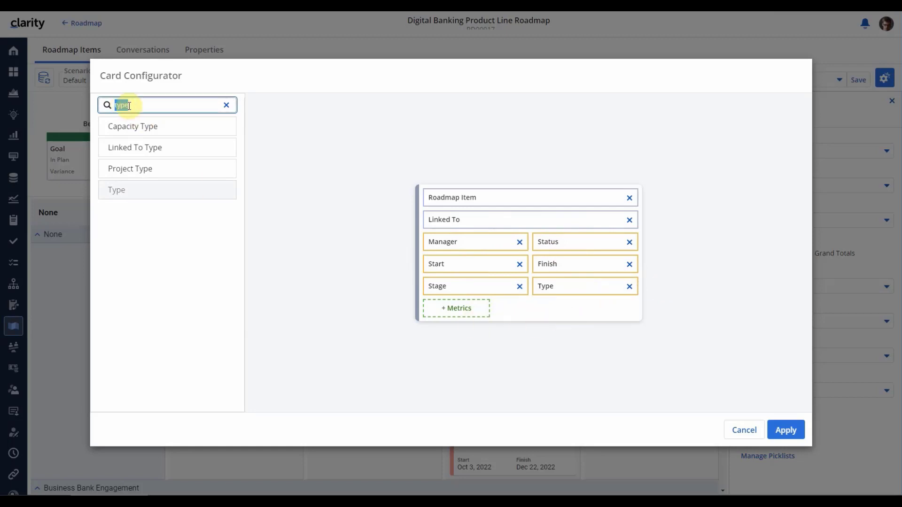
- Add Capital Cost, Operating Cost and Benefit to the card as metrics and apply the card configuration
text(ap)
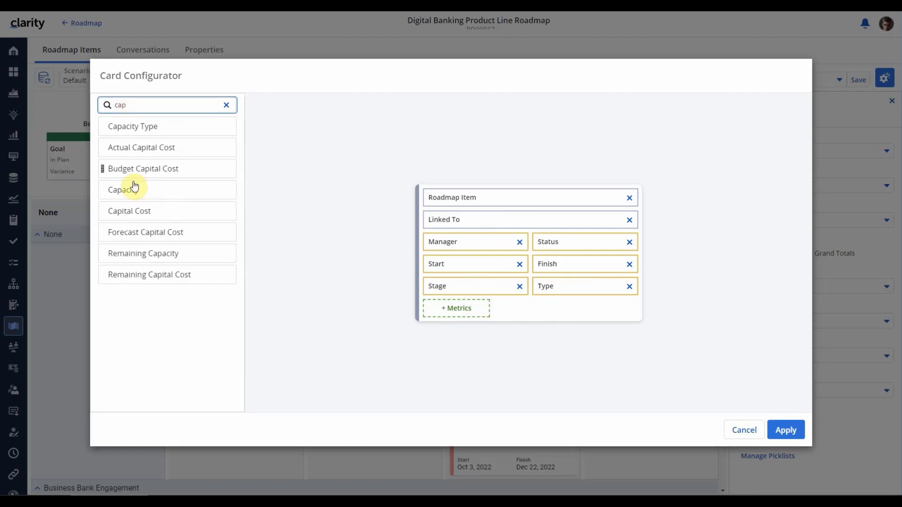
drag(116, 210, 461, 311)
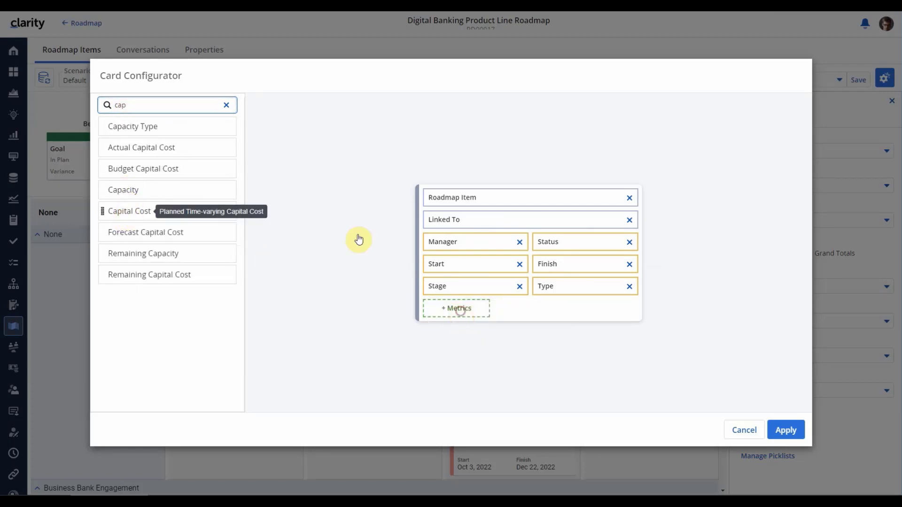
drag(121, 106, 131, 106)
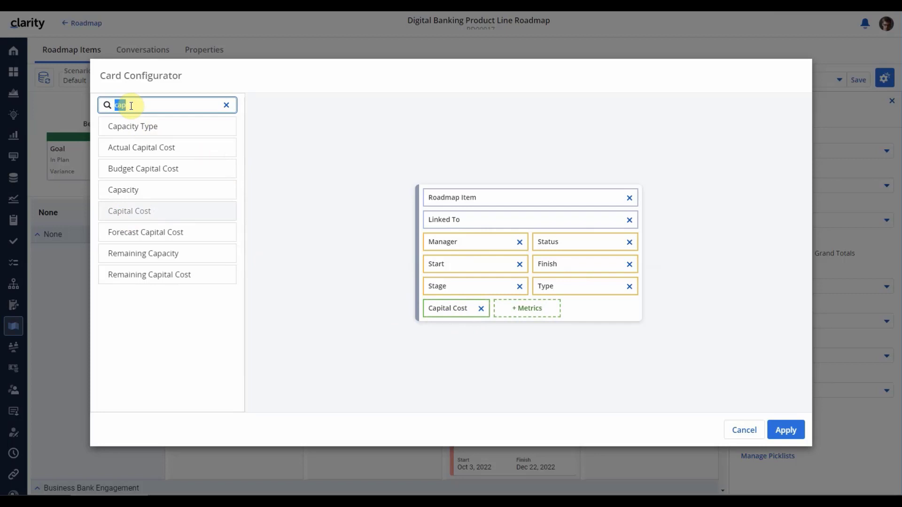
text(ope)
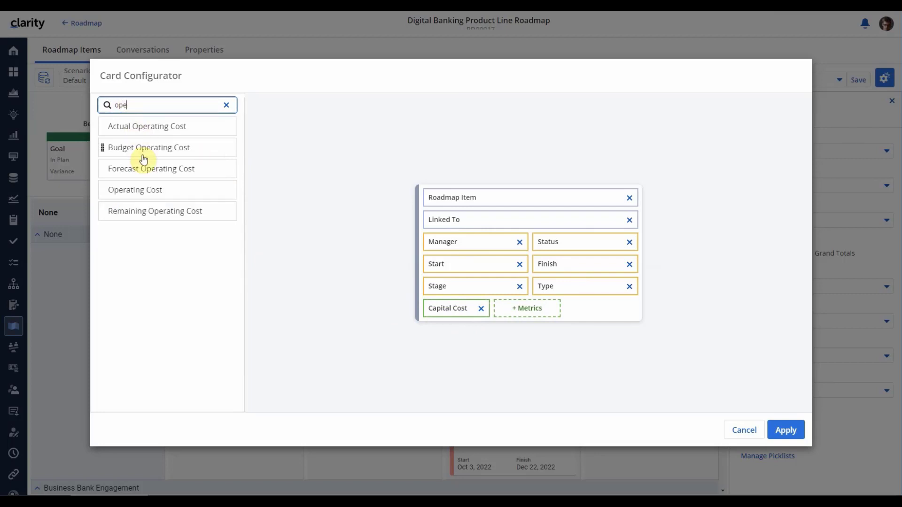
drag(135, 191, 517, 306)
click(125, 109)
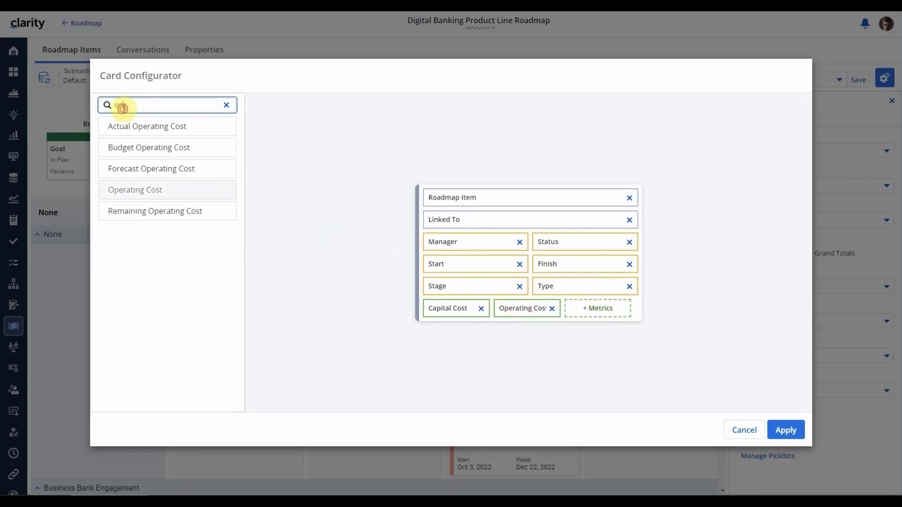
text(bene)
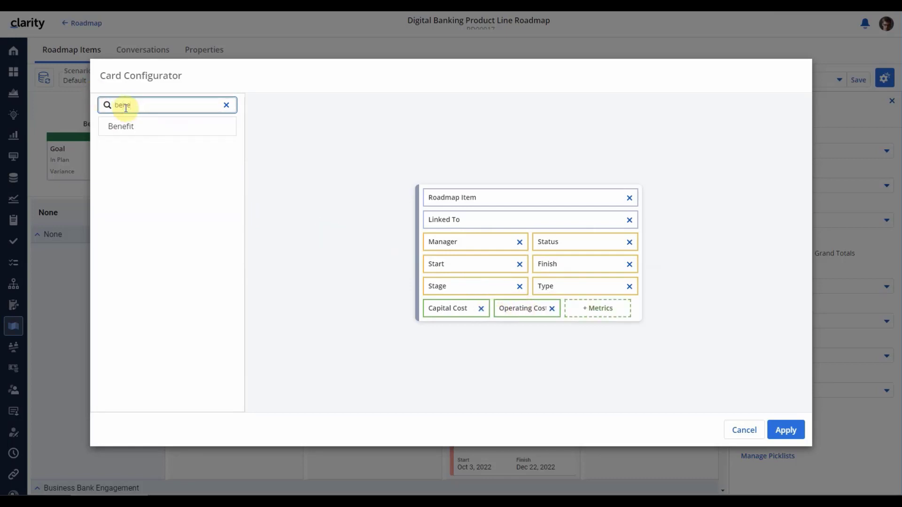
drag(120, 126, 604, 315)
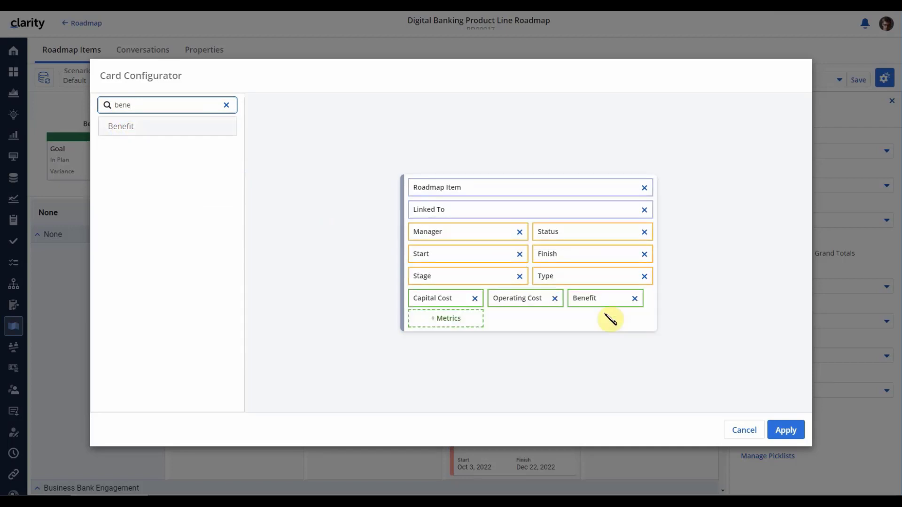
click(793, 436)
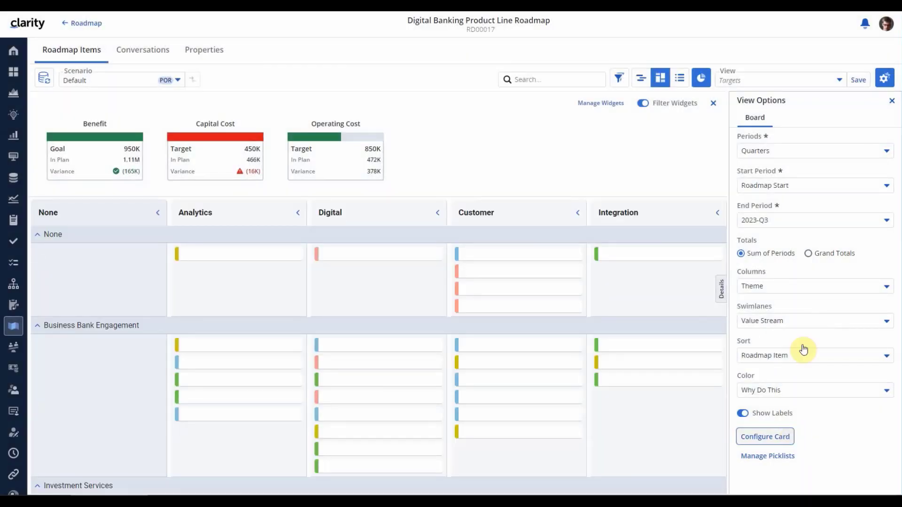
- Close the view options and open the project linked to the Minimal Online Shopping Release 4.0 roadmap item
click(892, 101)
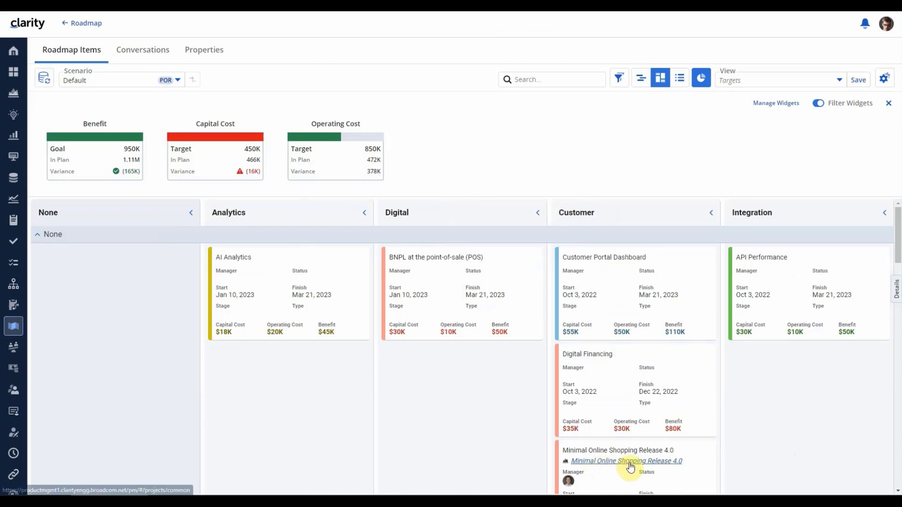
click(630, 463)
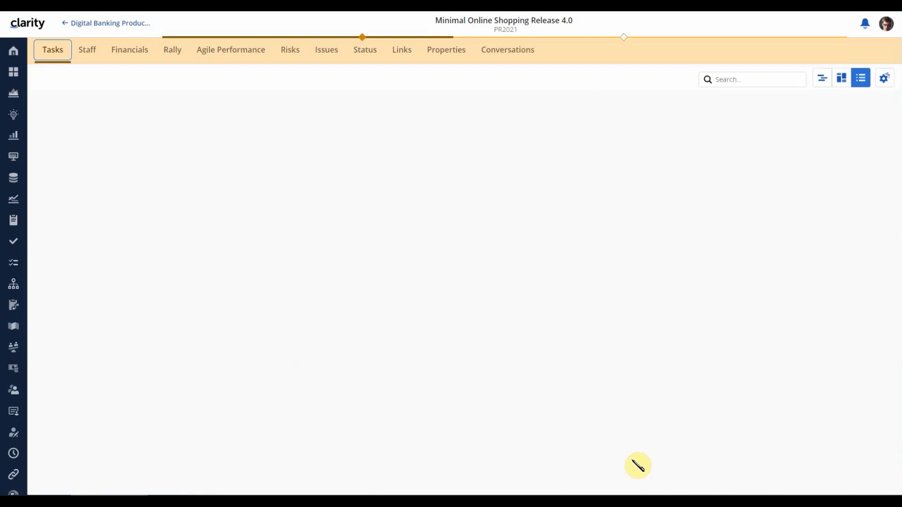